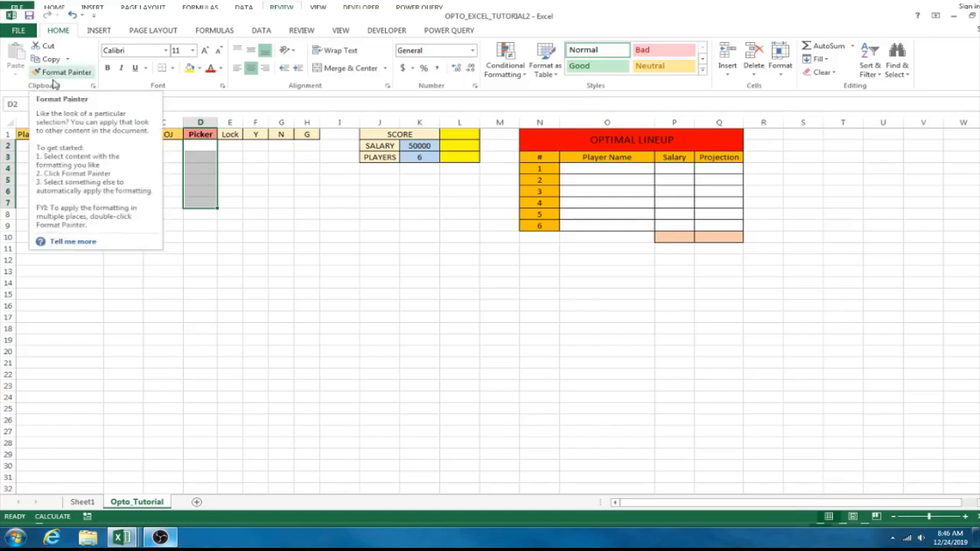
Step: Save the workbook to the Desktop as macro-enabled OPTO_EXCEL_TUTORIAL2.xlsm, overwriting the existing file
{"action": "left_click", "coordinate": [19, 34]}
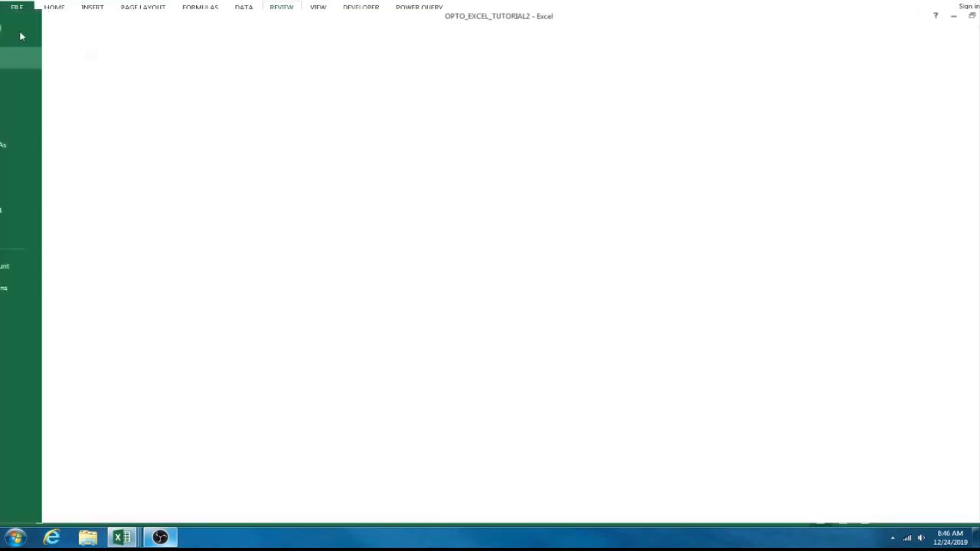
{"action": "left_click", "coordinate": [43, 142]}
{"action": "left_click", "coordinate": [321, 173]}
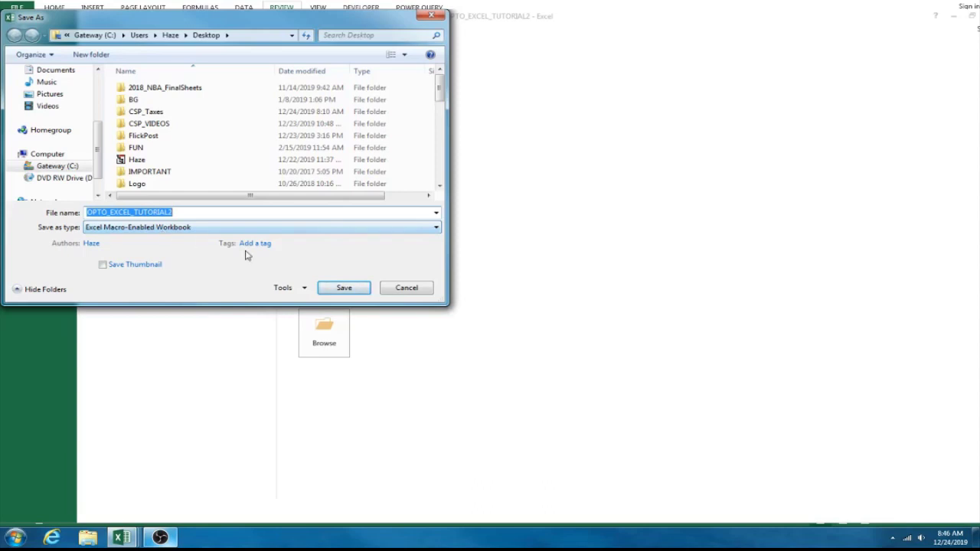
{"action": "left_click", "coordinate": [343, 288]}
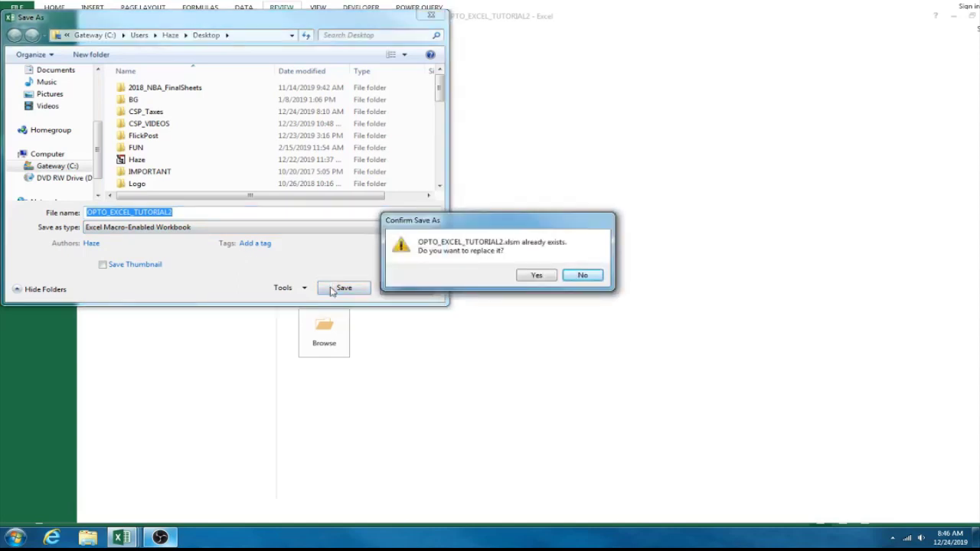
{"action": "left_click", "coordinate": [549, 277]}
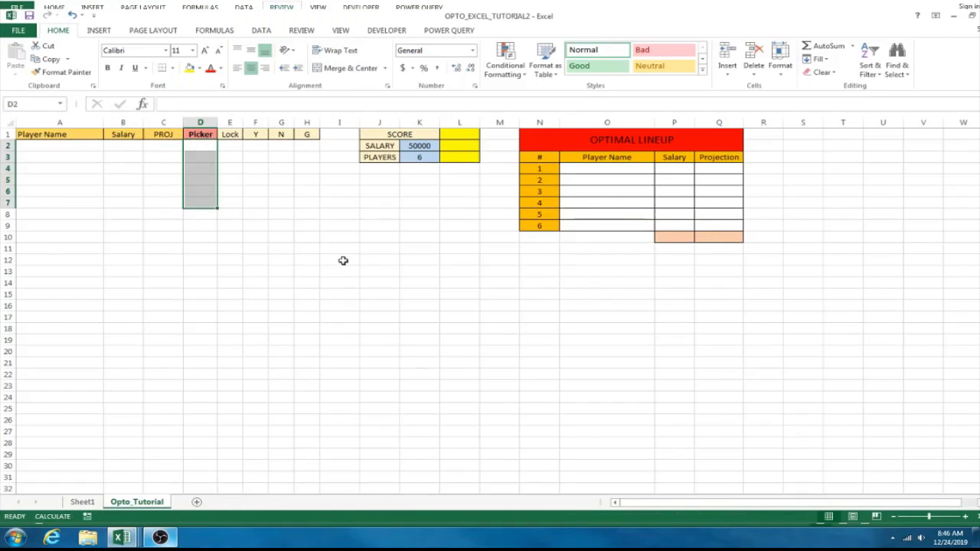
{"action": "left_click", "coordinate": [348, 262]}
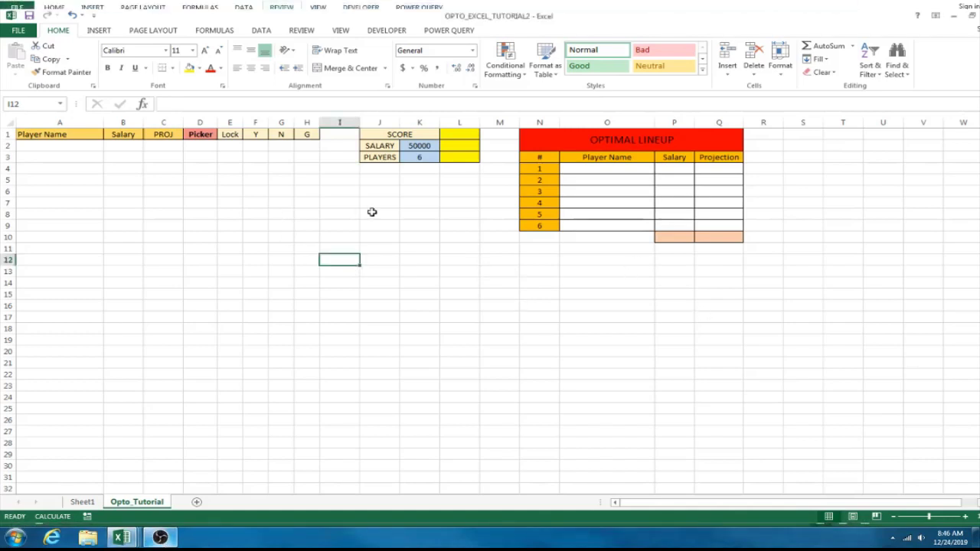
{"action": "left_click", "coordinate": [198, 121]}
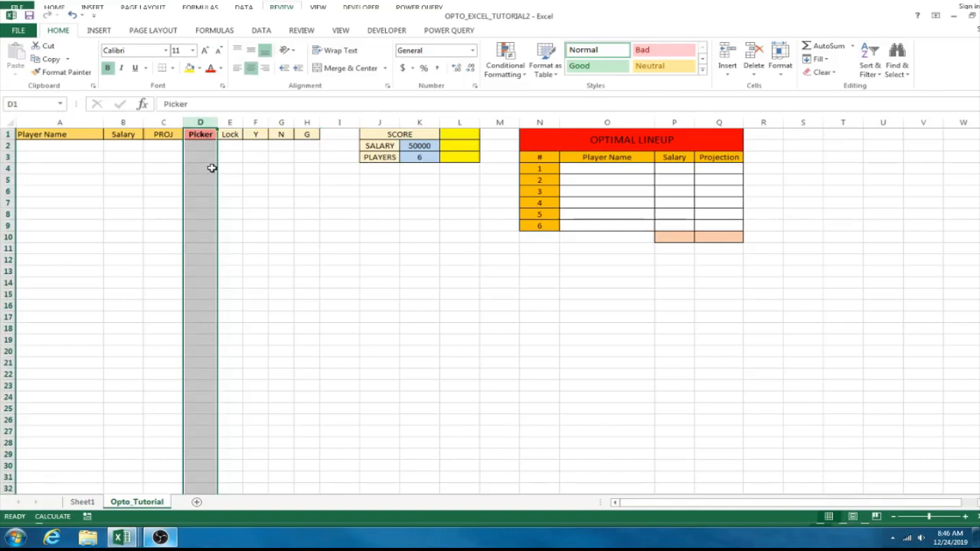
{"action": "left_click", "coordinate": [231, 121]}
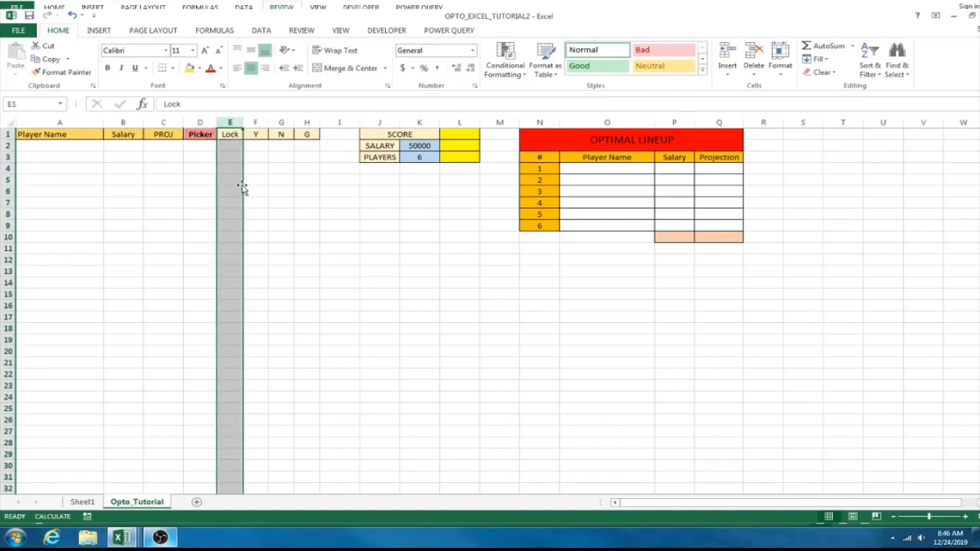
{"action": "left_click", "coordinate": [230, 146]}
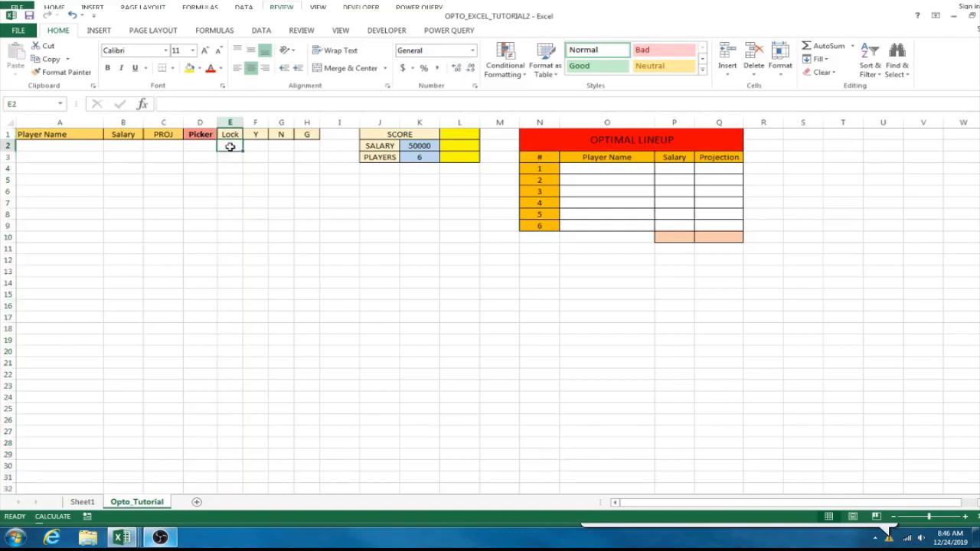
{"action": "type", "text": "L"}
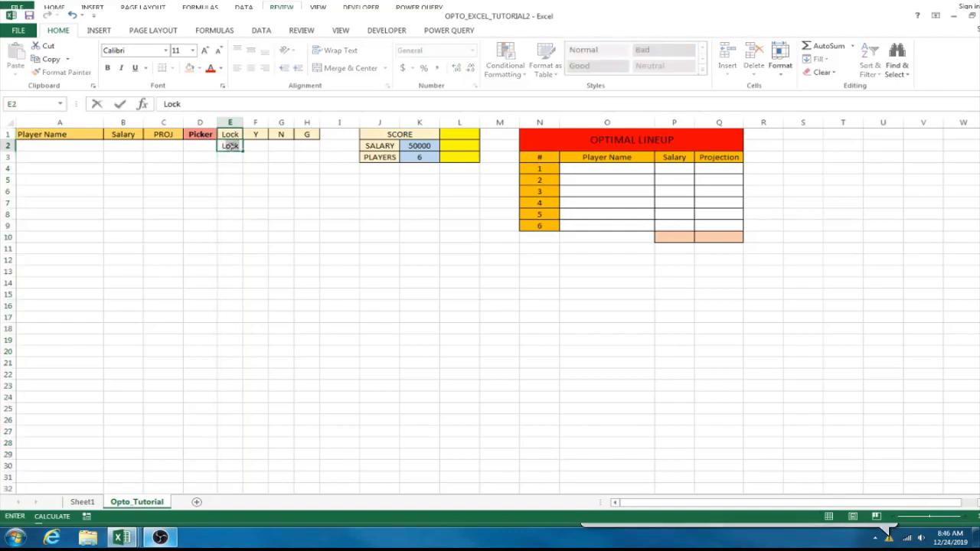
{"action": "key", "text": "Return"}
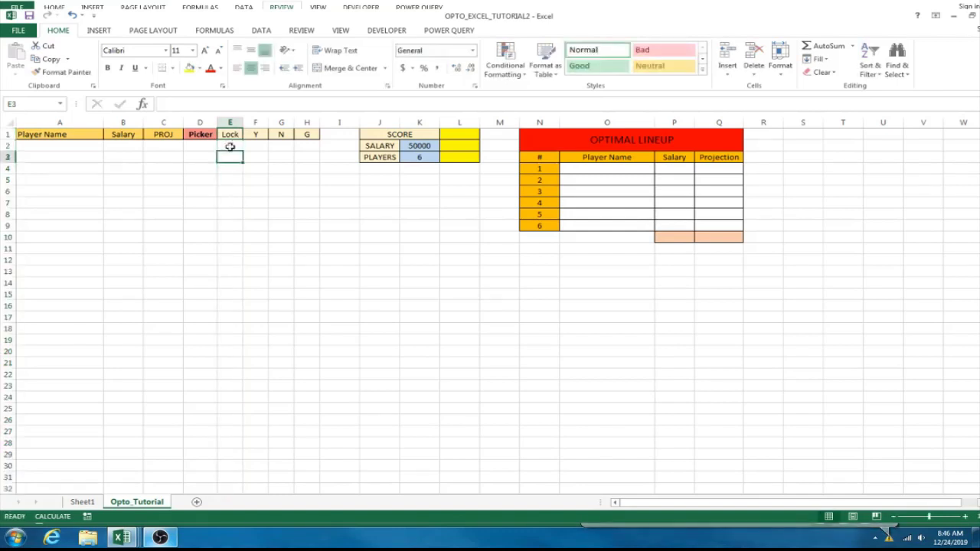
{"action": "type", "text": "x"}
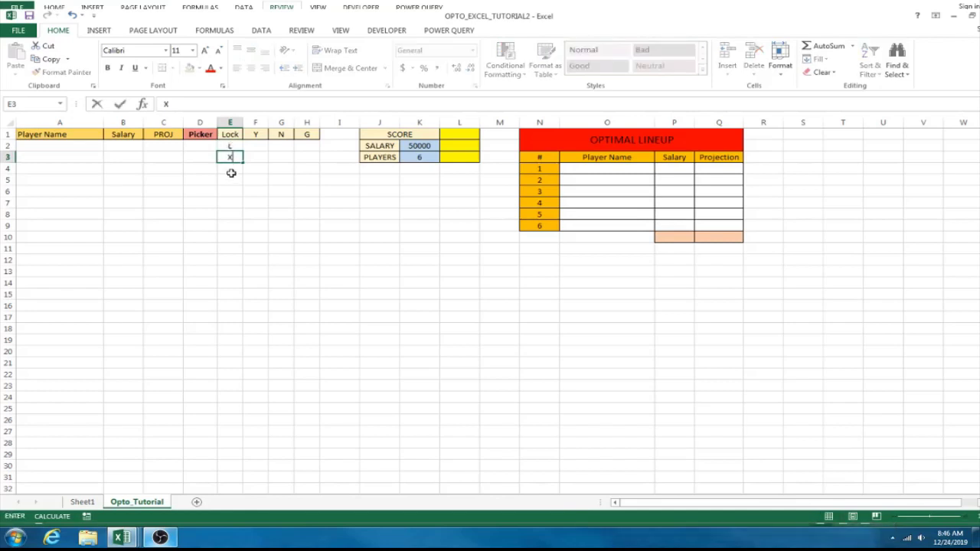
{"action": "key", "text": "Return"}
{"action": "left_click_drag", "start_coordinate": [229, 146], "coordinate": [230, 159]}
{"action": "key", "text": "Delete"}
{"action": "left_click_drag", "start_coordinate": [256, 122], "coordinate": [310, 122]}
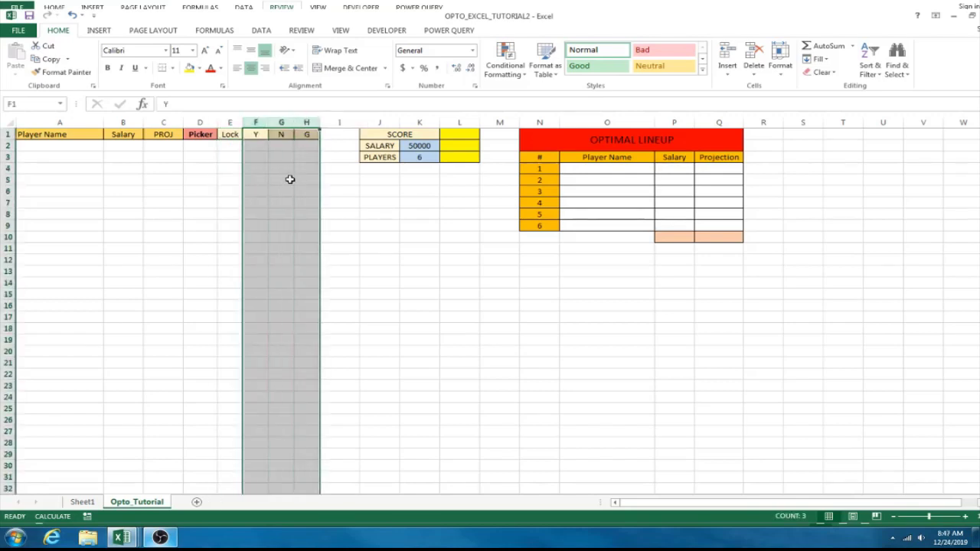
Step: Select the Y, N and G helper cells F2, G2 and H2, ending on F2
{"action": "left_click_drag", "start_coordinate": [260, 145], "coordinate": [274, 216]}
{"action": "left_click", "coordinate": [260, 145]}
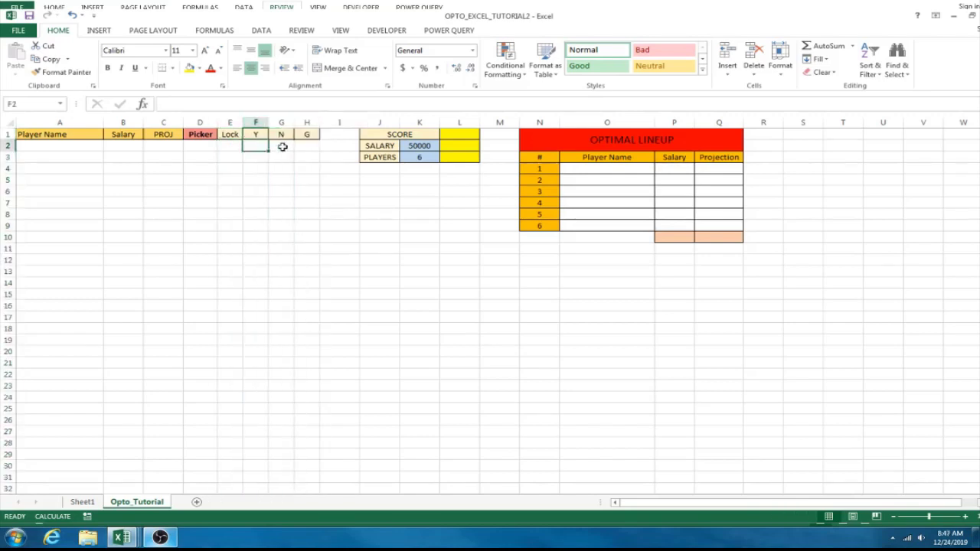
{"action": "left_click", "coordinate": [281, 146]}
{"action": "left_click", "coordinate": [307, 147]}
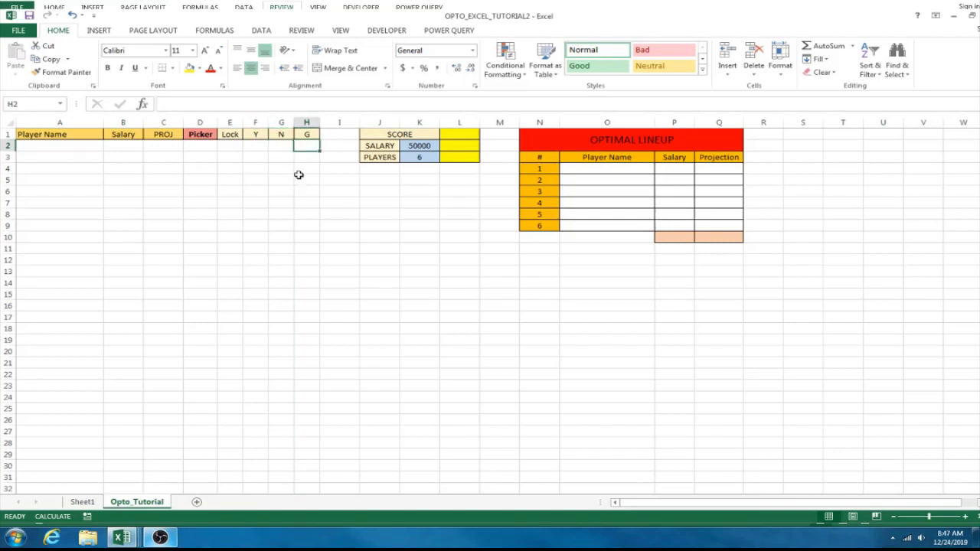
{"action": "left_click", "coordinate": [258, 145]}
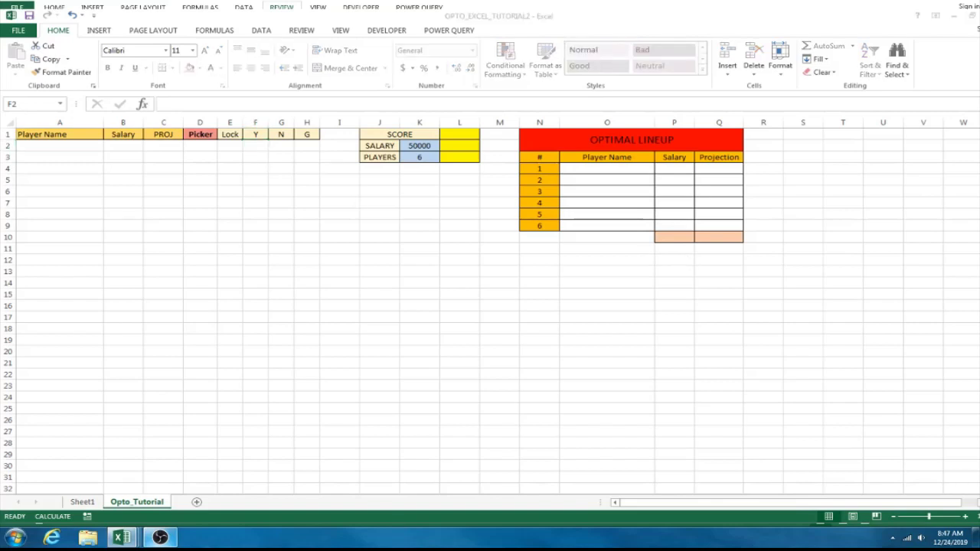
{"action": "left_click", "coordinate": [255, 145]}
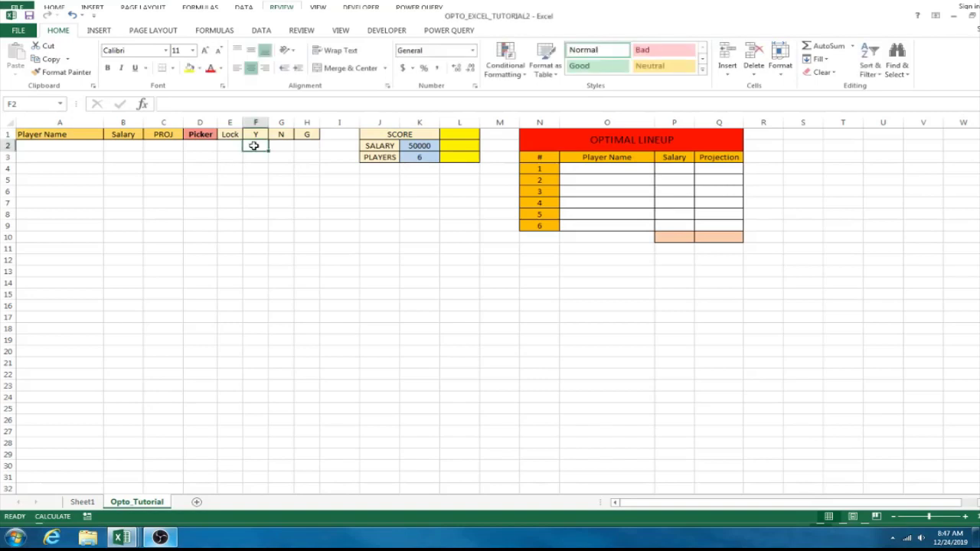
Step: Enter =IF(E2="L",1,0) in F2 so Y shows 1 when Lock is L
{"action": "type", "text": "=I"}
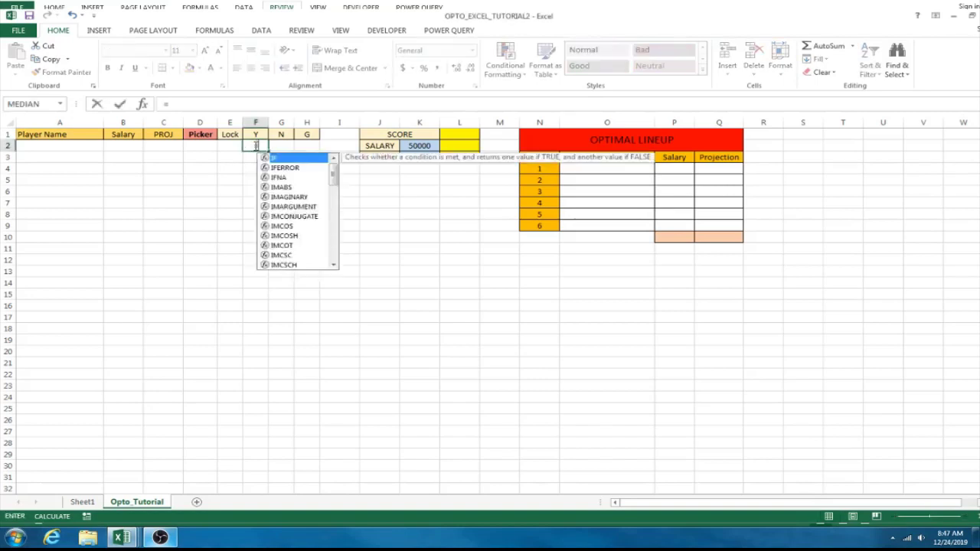
{"action": "type", "text": "F(E2"}
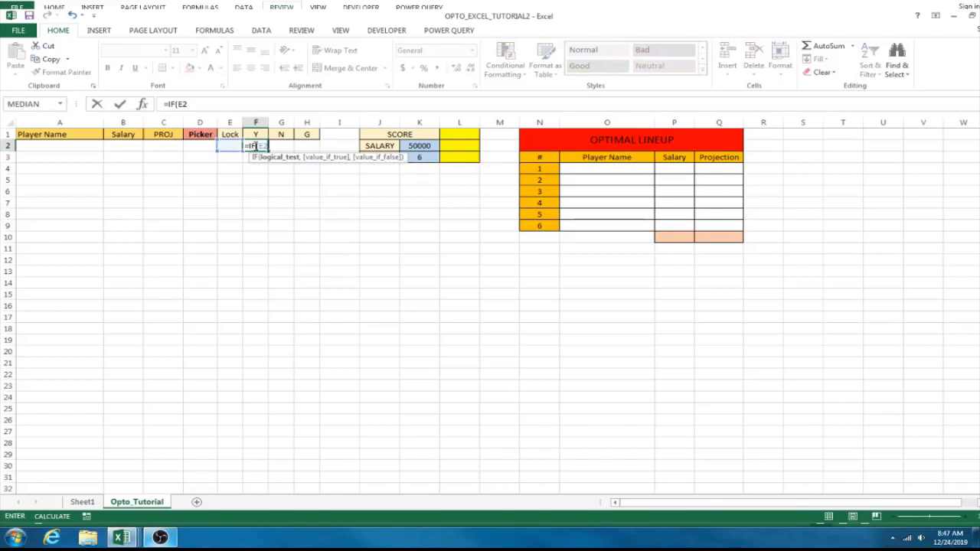
{"action": "type", "text": "=\"L\""}
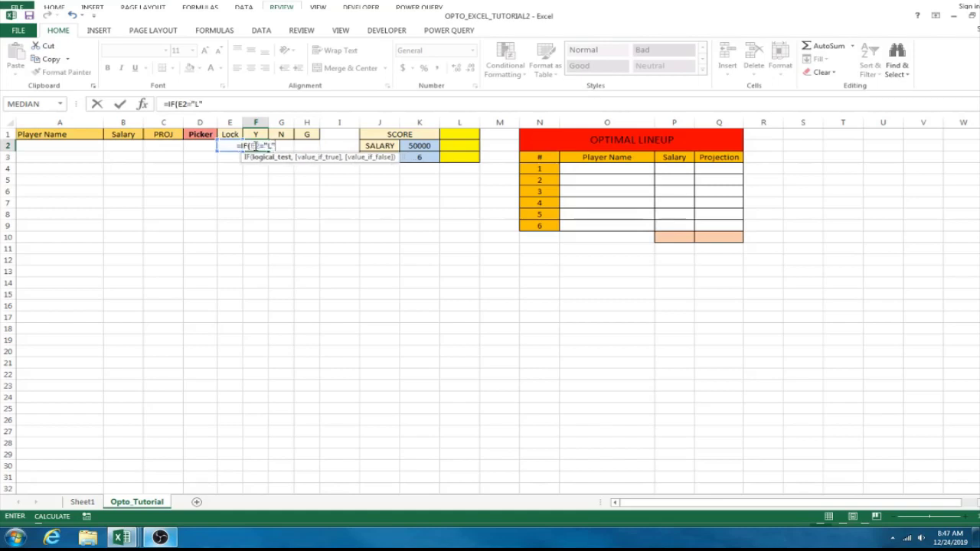
{"action": "type", "text": ",1,0)"}
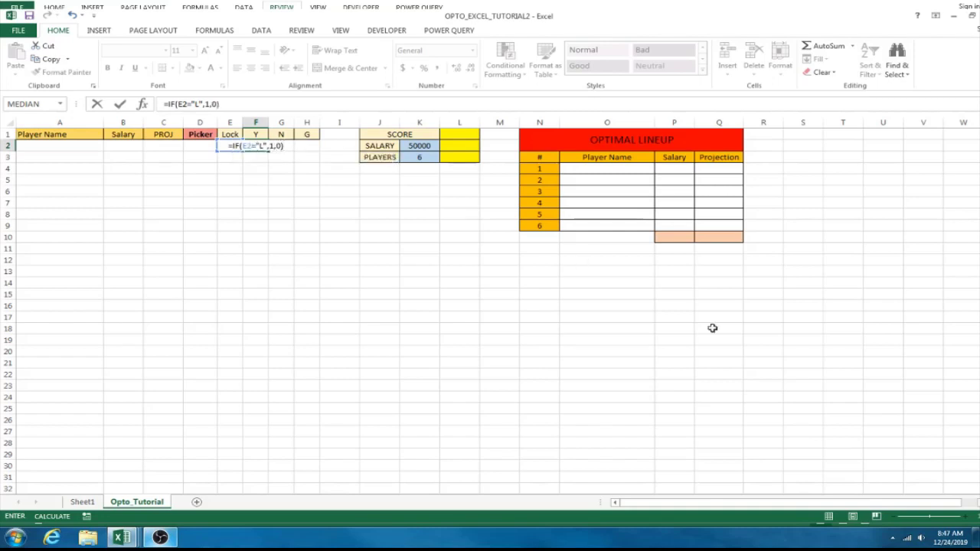
{"action": "left_click", "coordinate": [160, 537]}
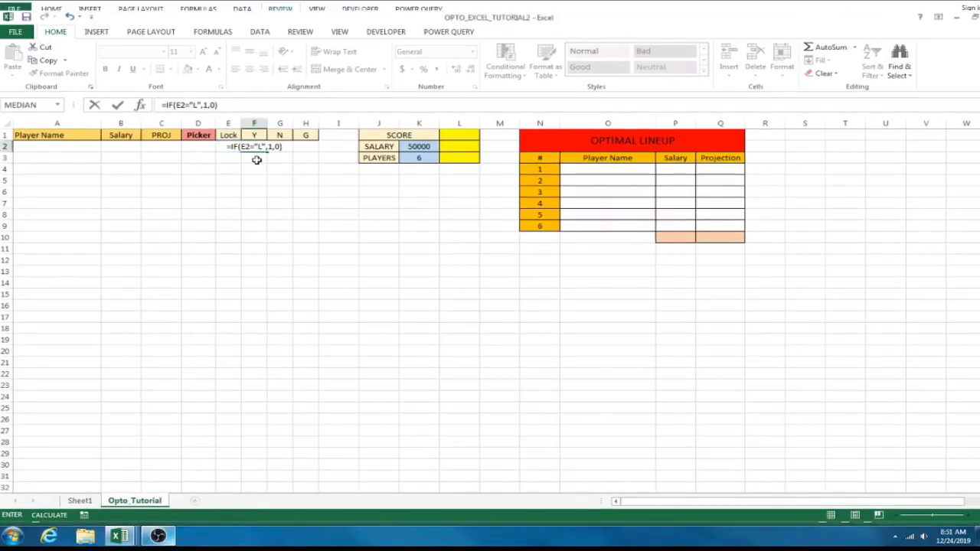
{"action": "left_click", "coordinate": [222, 105]}
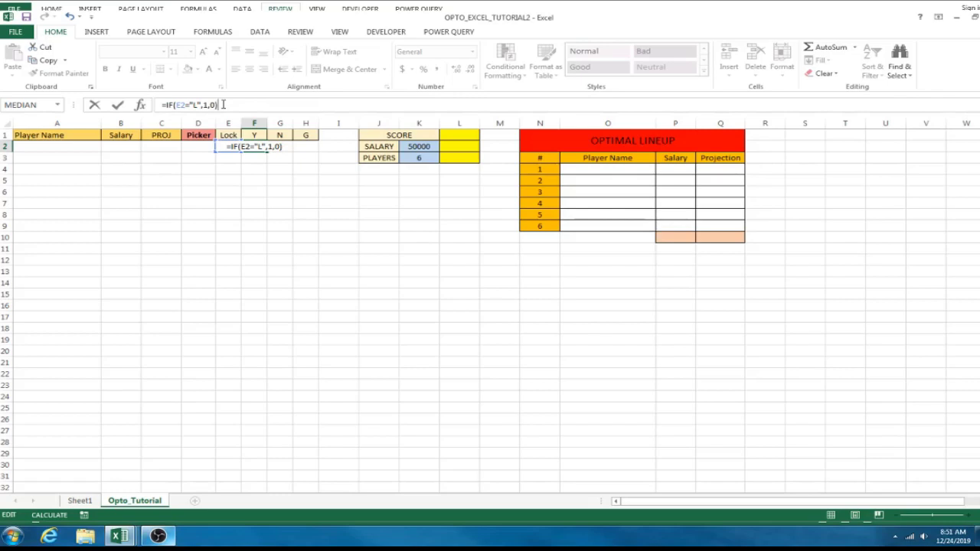
{"action": "key", "text": "Return"}
{"action": "key", "text": "Up"}
{"action": "key", "text": "Right"}
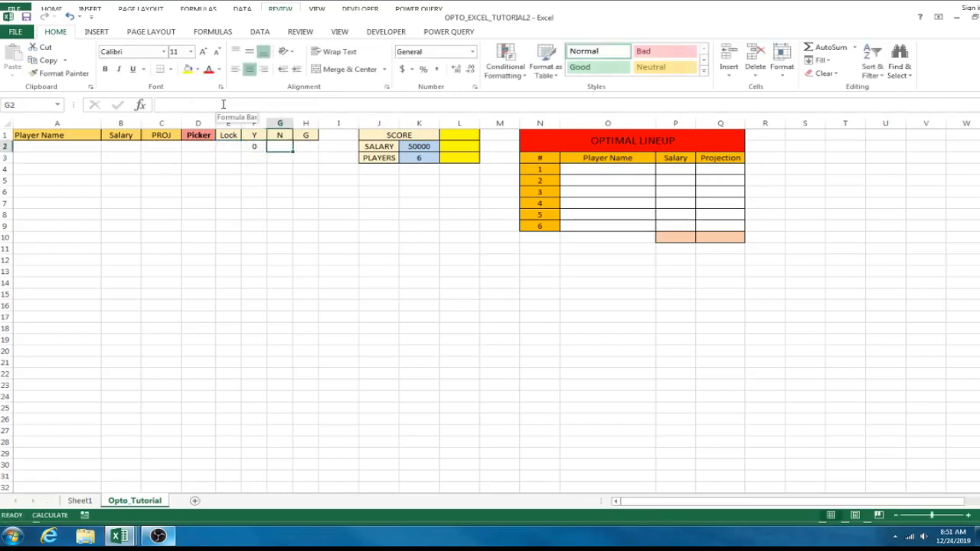
Step: Enter =IF(E2="X",0,1) in G2 so N shows 0 when Lock is X
{"action": "left_click", "coordinate": [223, 105]}
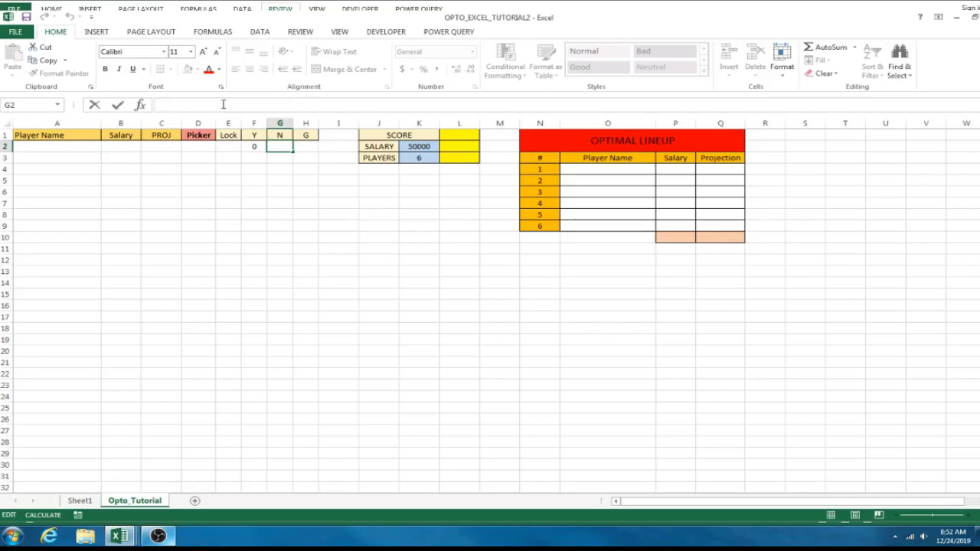
{"action": "key", "text": "alt+Tab"}
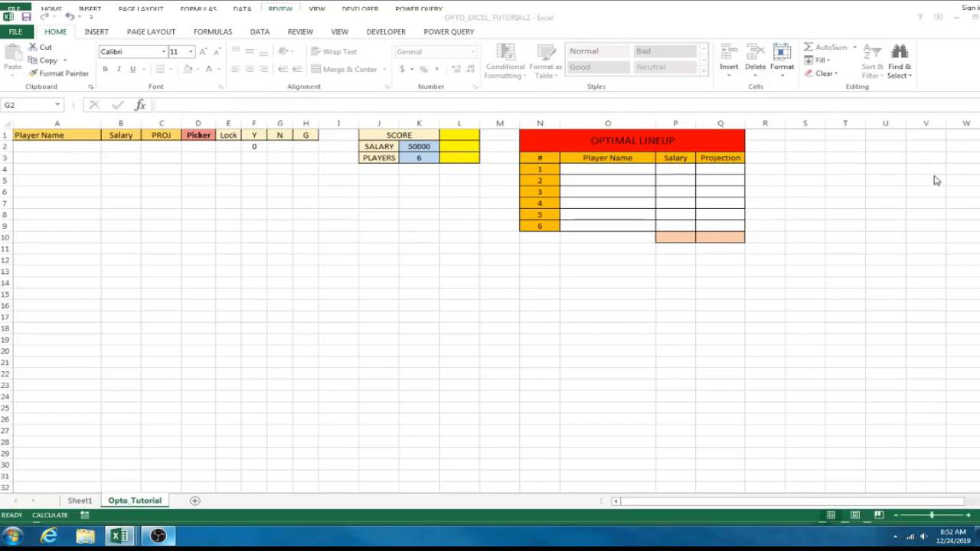
{"action": "left_click", "coordinate": [281, 147]}
{"action": "left_click", "coordinate": [269, 104]}
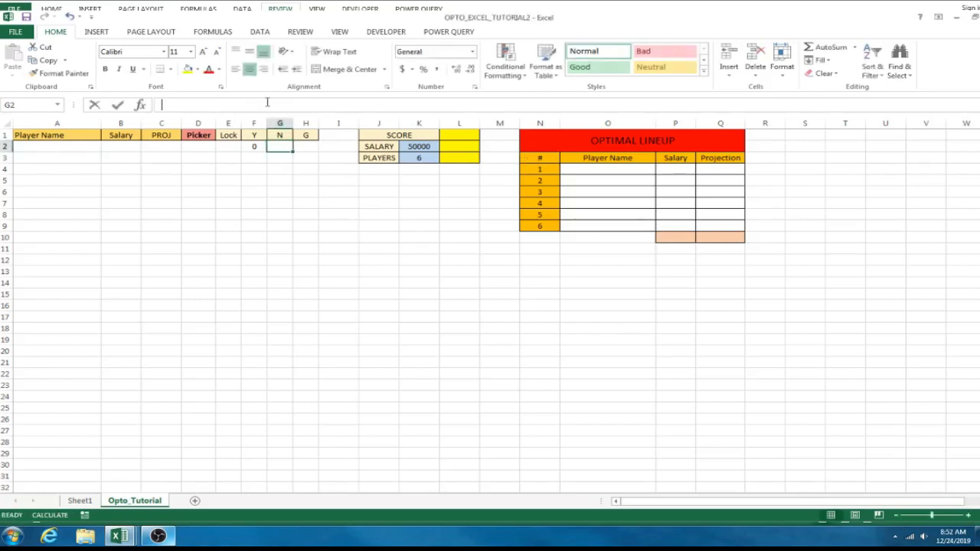
{"action": "type", "text": "=IF("}
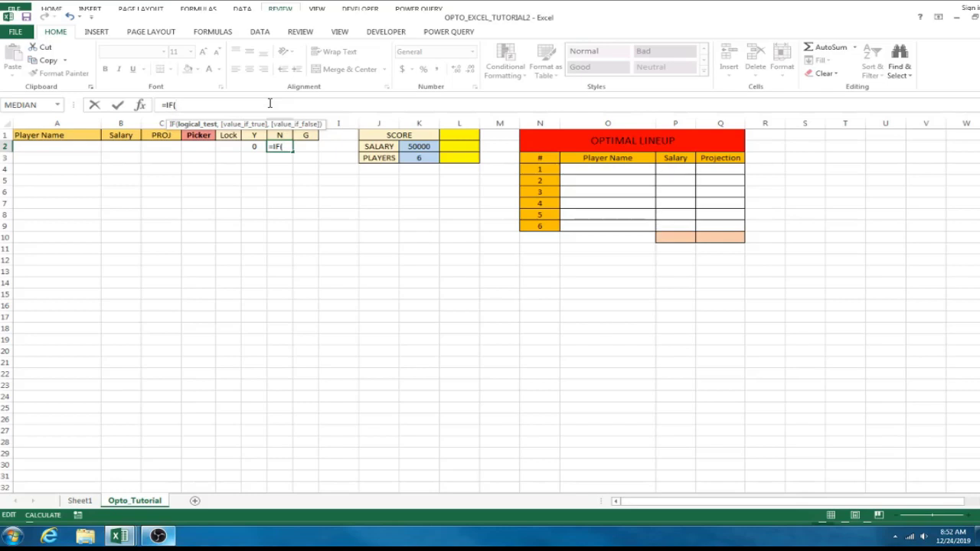
{"action": "type", "text": "E2"}
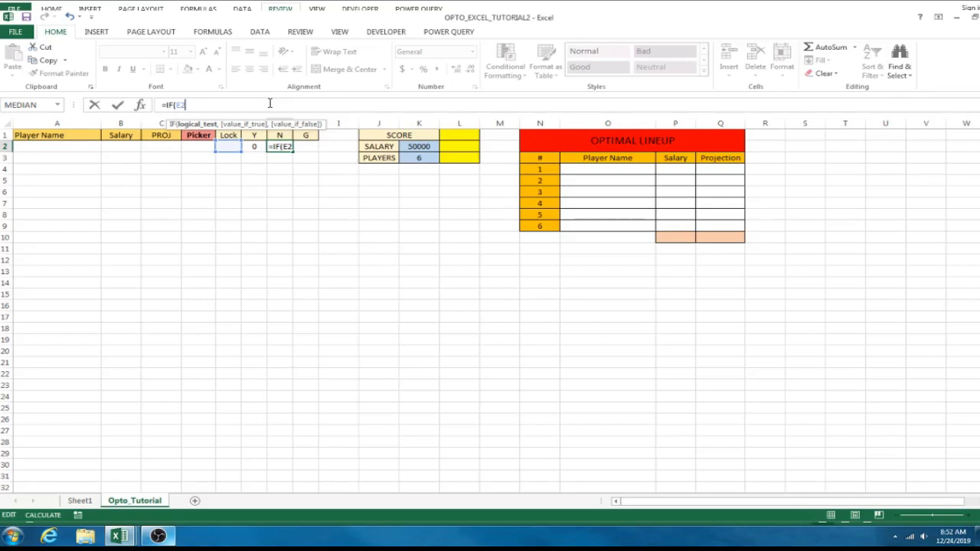
{"action": "type", "text": "=\"X\""}
{"action": "type", "text": ",0,1"}
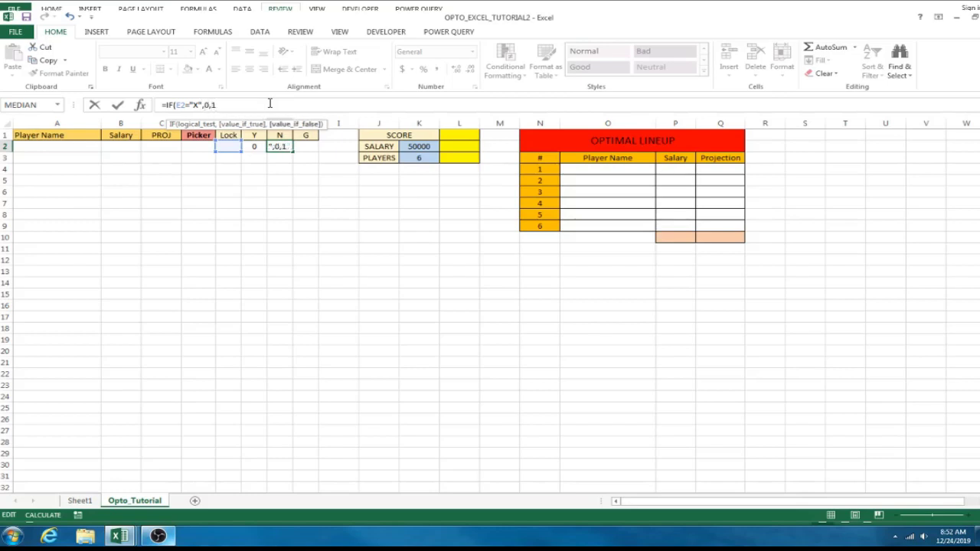
{"action": "type", "text": ")"}
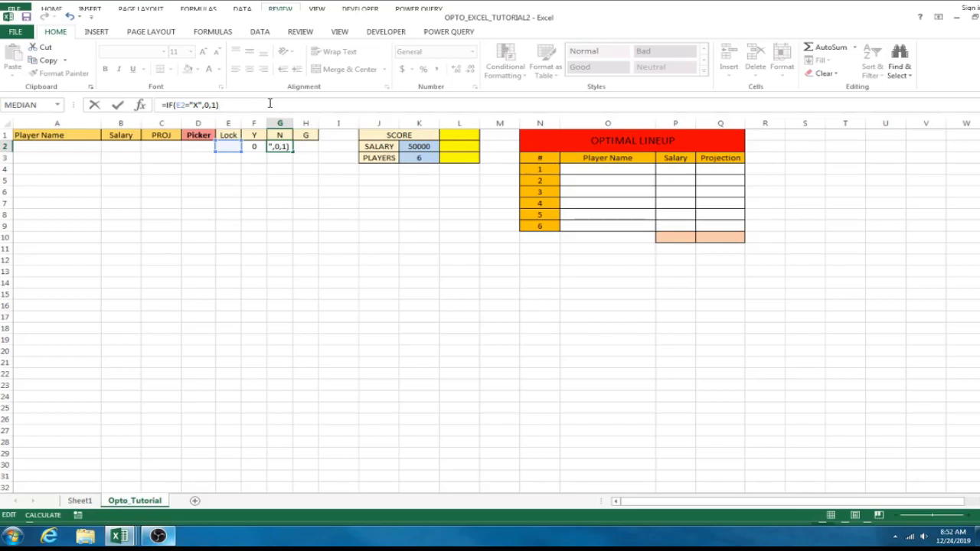
{"action": "key", "text": "Return"}
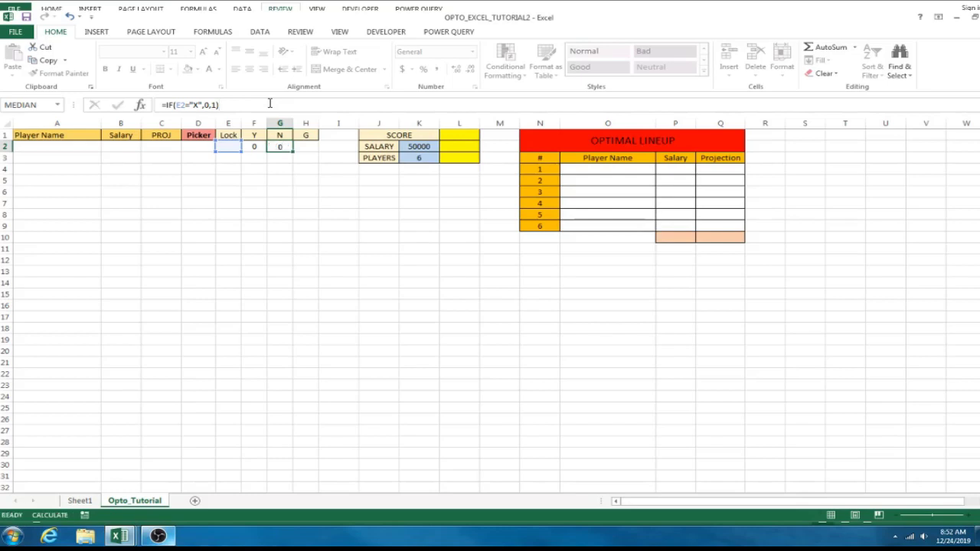
{"action": "left_click", "coordinate": [257, 146]}
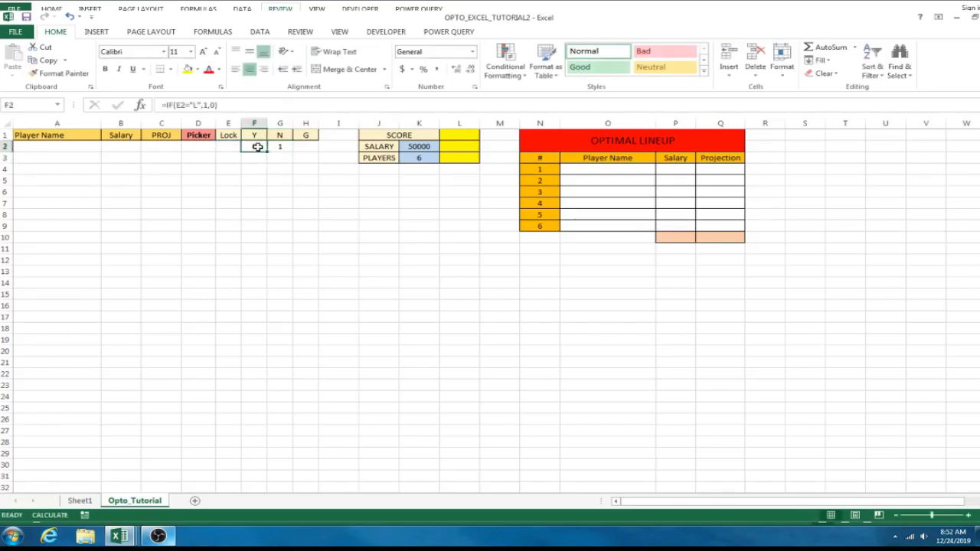
{"action": "left_click", "coordinate": [279, 149]}
{"action": "left_click", "coordinate": [257, 146]}
{"action": "left_click", "coordinate": [229, 123]}
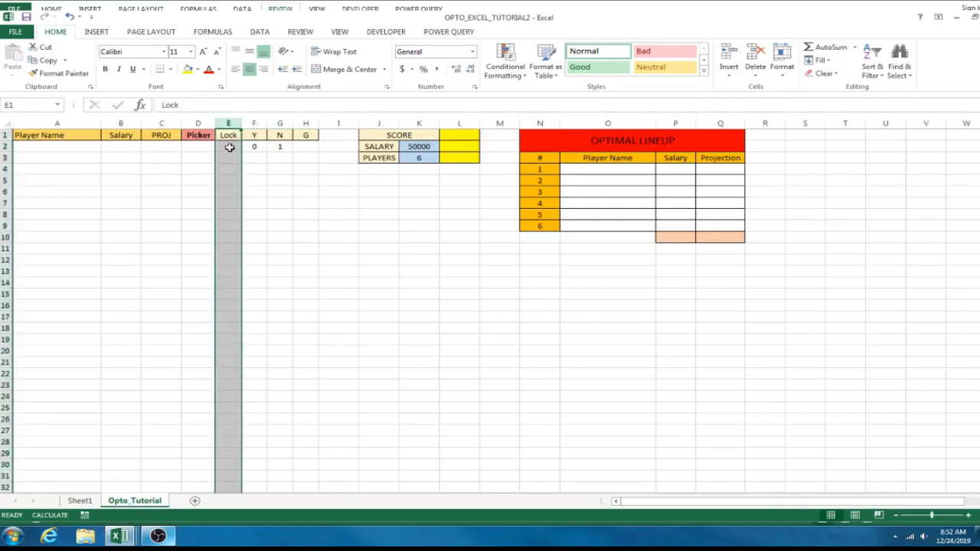
{"action": "left_click", "coordinate": [229, 148]}
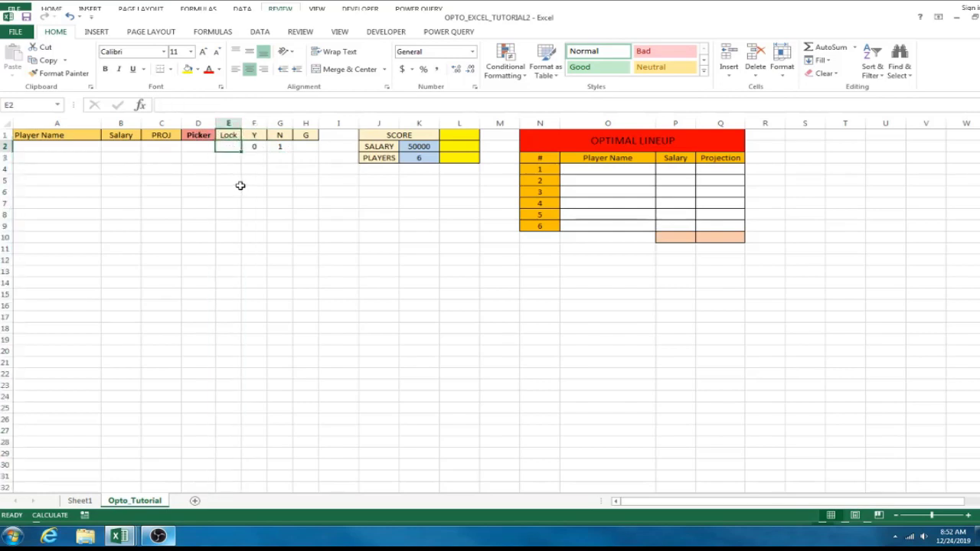
{"action": "type", "text": "x"}
{"action": "key", "text": "Return"}
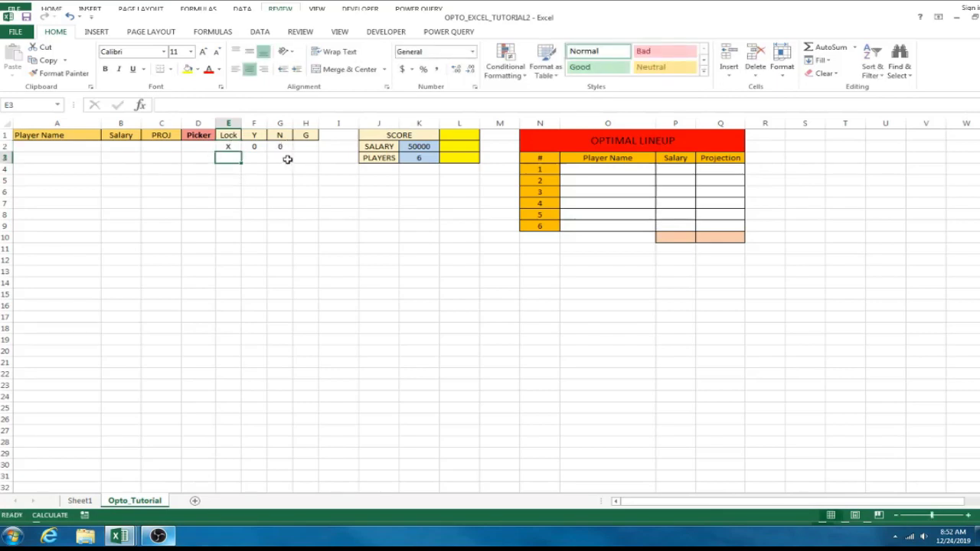
{"action": "left_click", "coordinate": [229, 147]}
{"action": "type", "text": "L"}
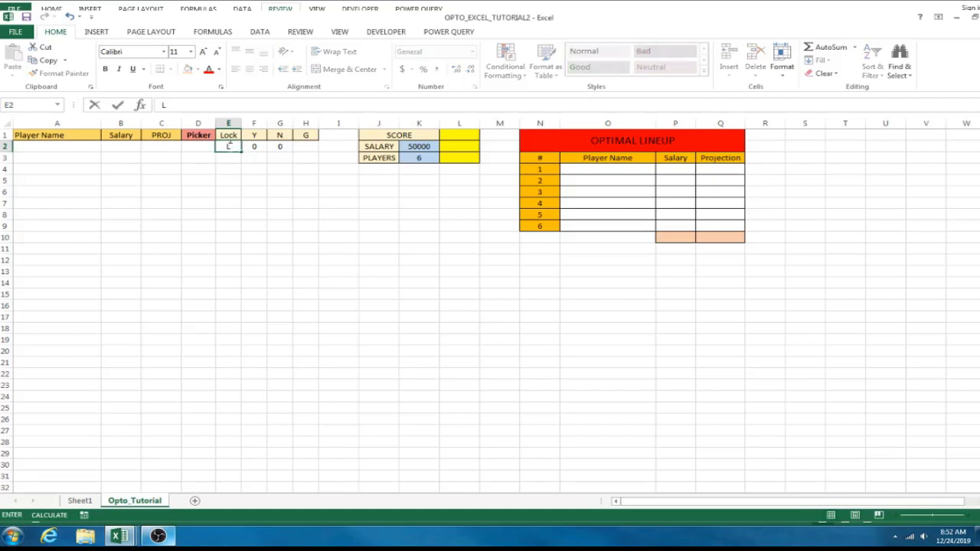
{"action": "key", "text": "Return"}
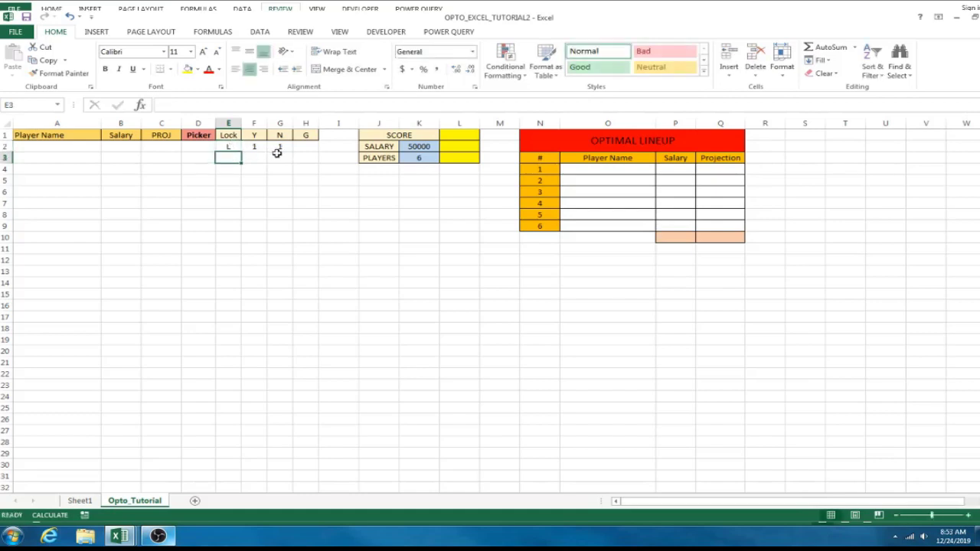
{"action": "left_click", "coordinate": [229, 149]}
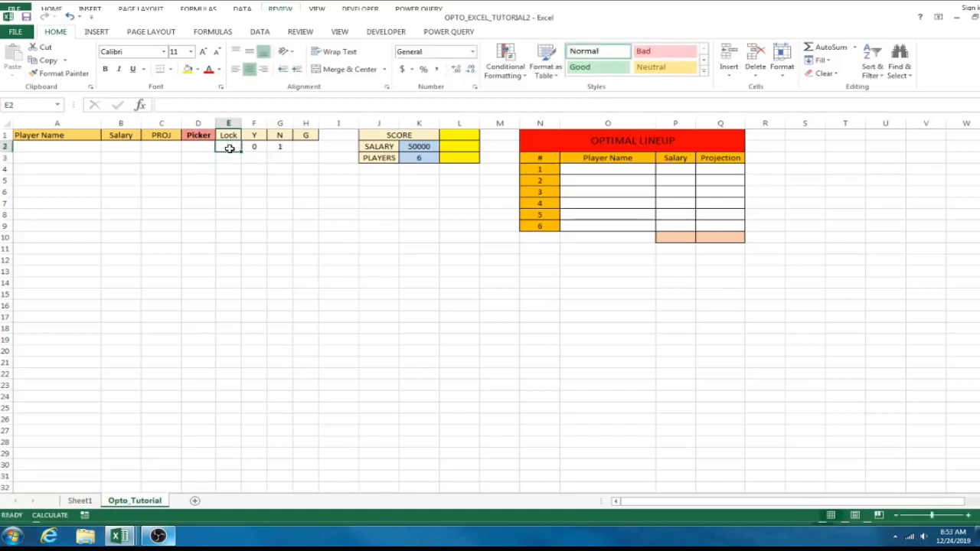
{"action": "left_click", "coordinate": [272, 165]}
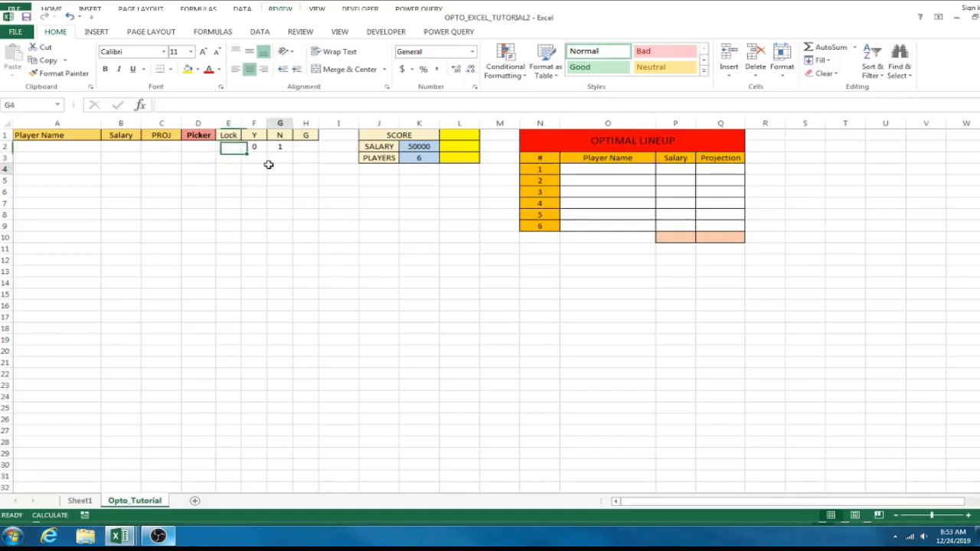
{"action": "left_click", "coordinate": [252, 148]}
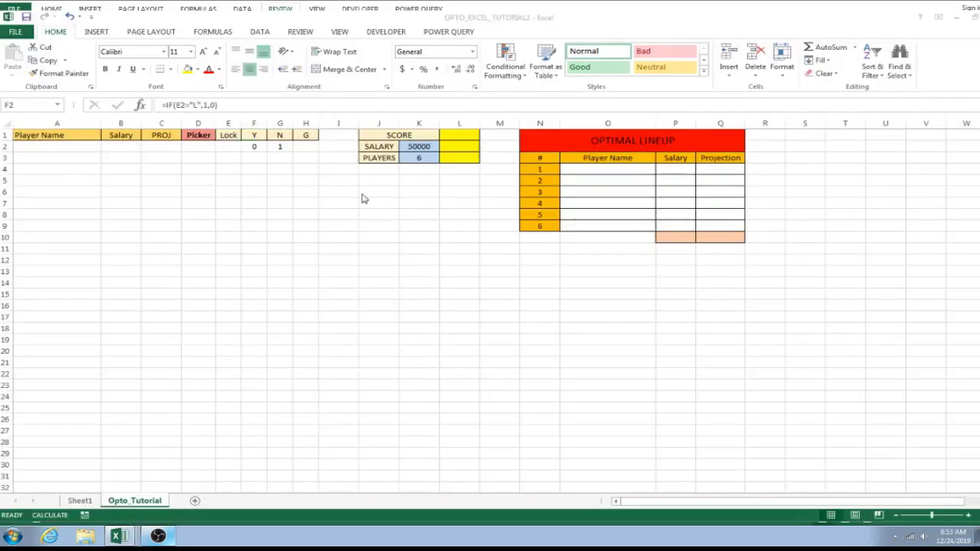
{"action": "left_click", "coordinate": [280, 147]}
{"action": "key", "text": "Tab"}
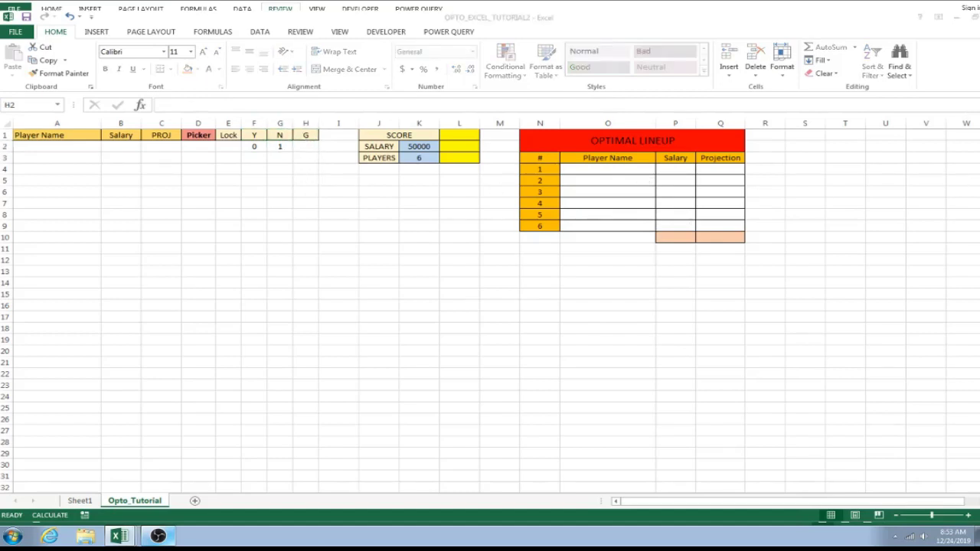
Step: Write =IF(D2=0,0,SUM(D$2:D2)) in H2 for a running Picker total
{"action": "left_click", "coordinate": [304, 146]}
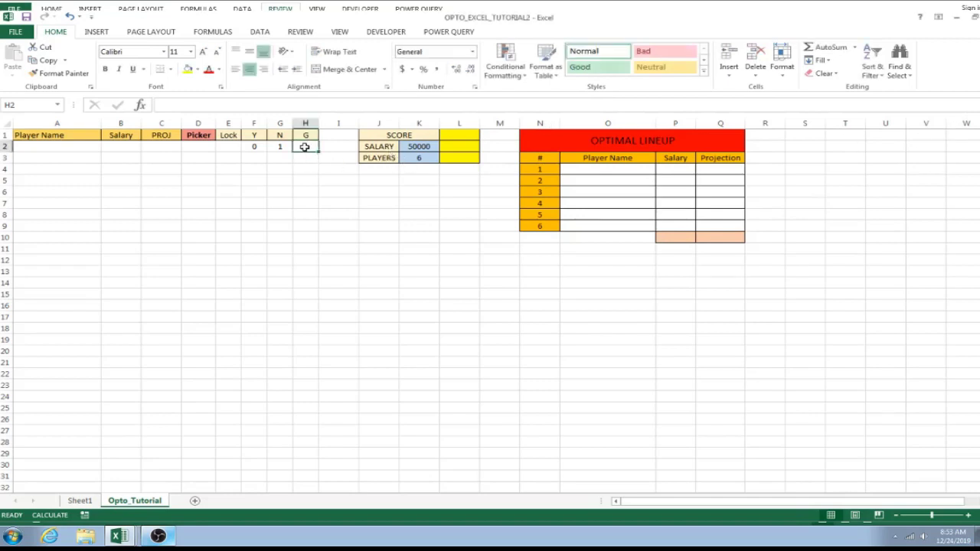
{"action": "left_click", "coordinate": [291, 106]}
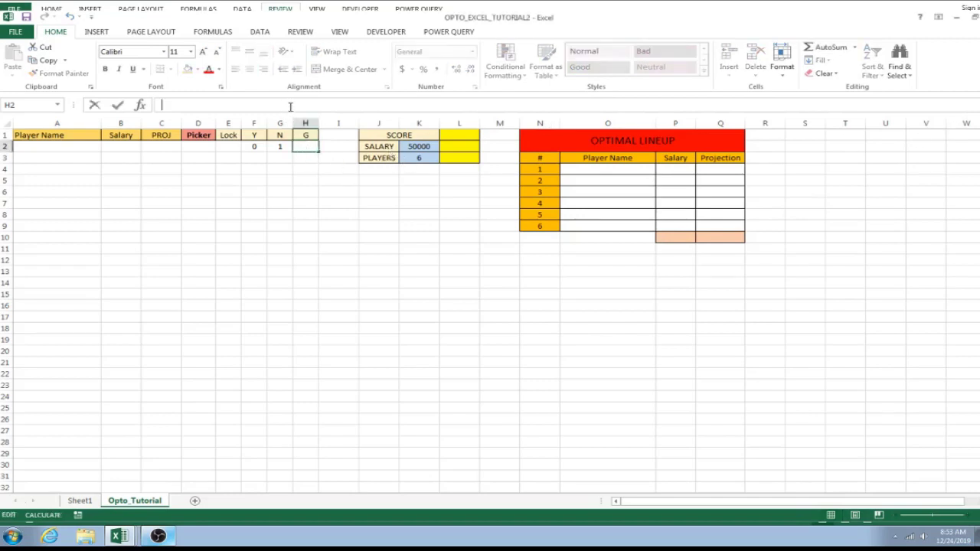
{"action": "type", "text": "="}
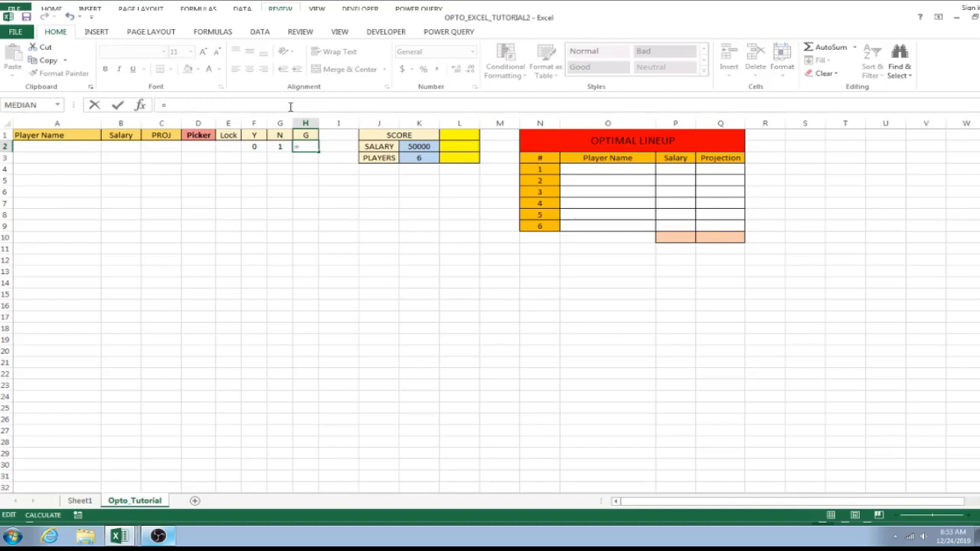
{"action": "type", "text": "if"}
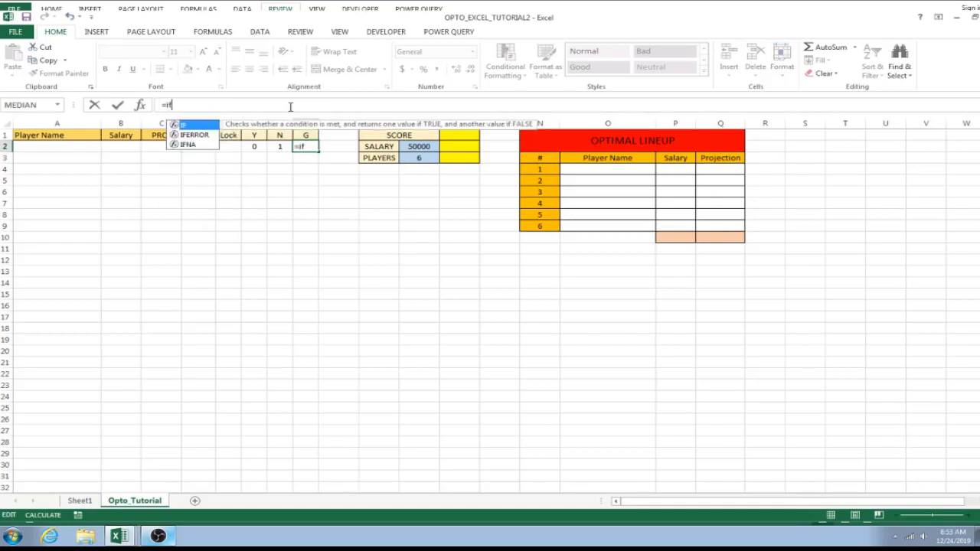
{"action": "key", "text": "Tab"}
{"action": "type", "text": "D2"}
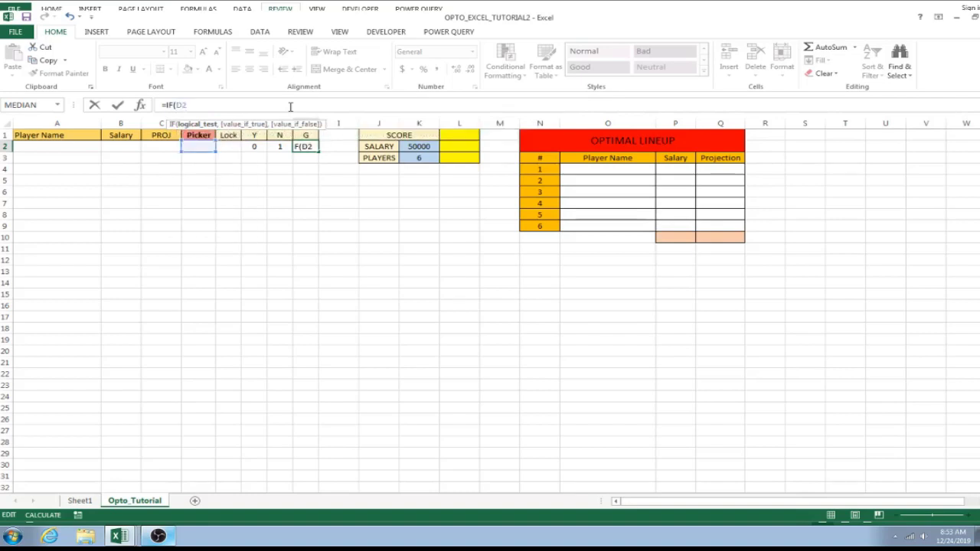
{"action": "type", "text": "=0,"}
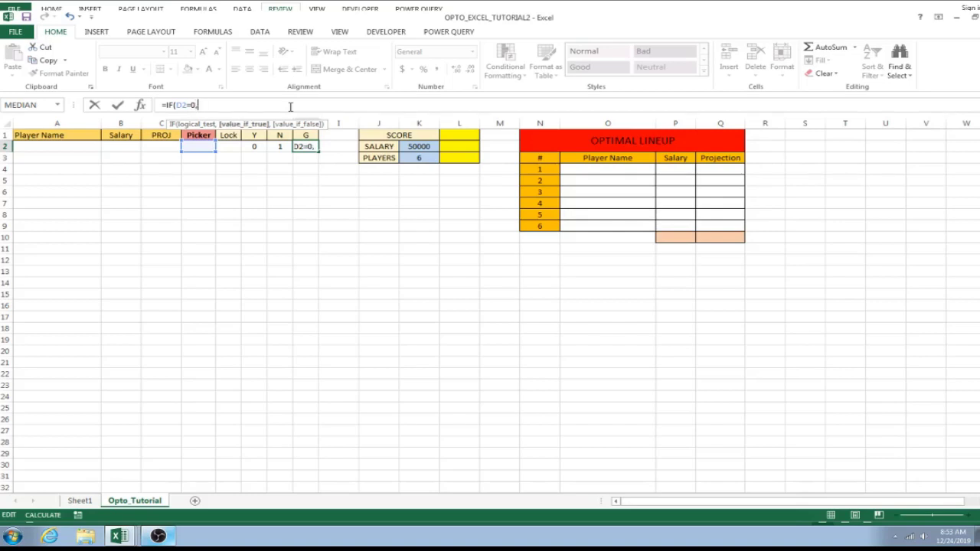
{"action": "type", "text": "0"}
{"action": "type", "text": ","}
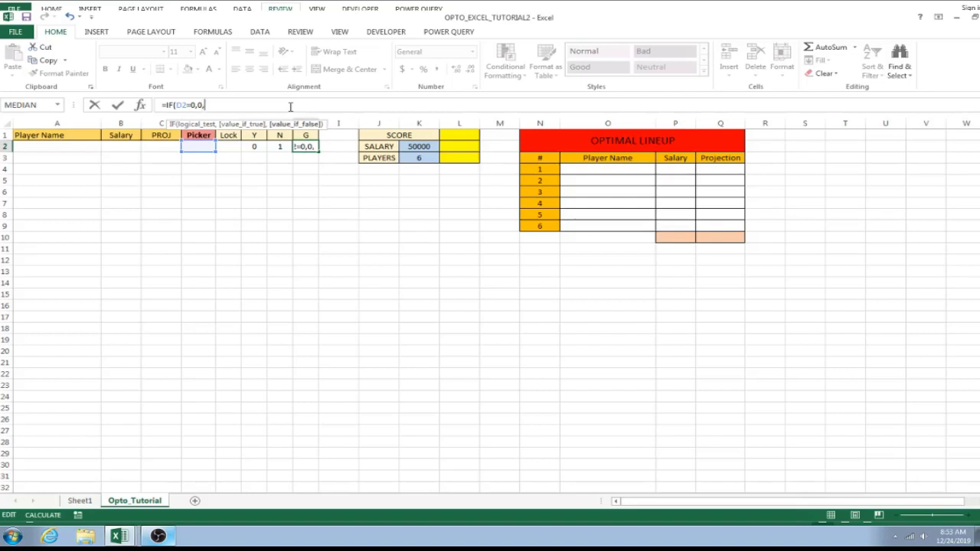
{"action": "type", "text": "SUM"}
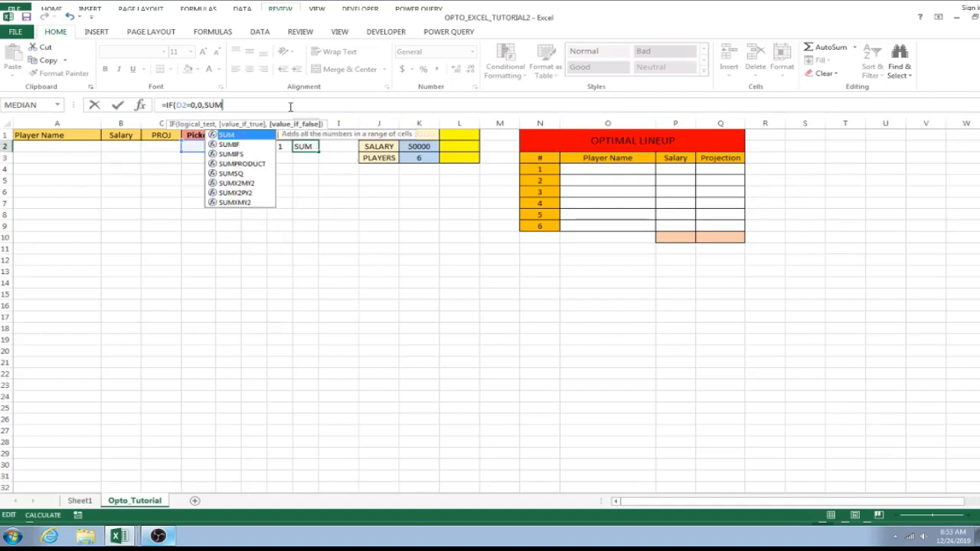
{"action": "type", "text": "(D"}
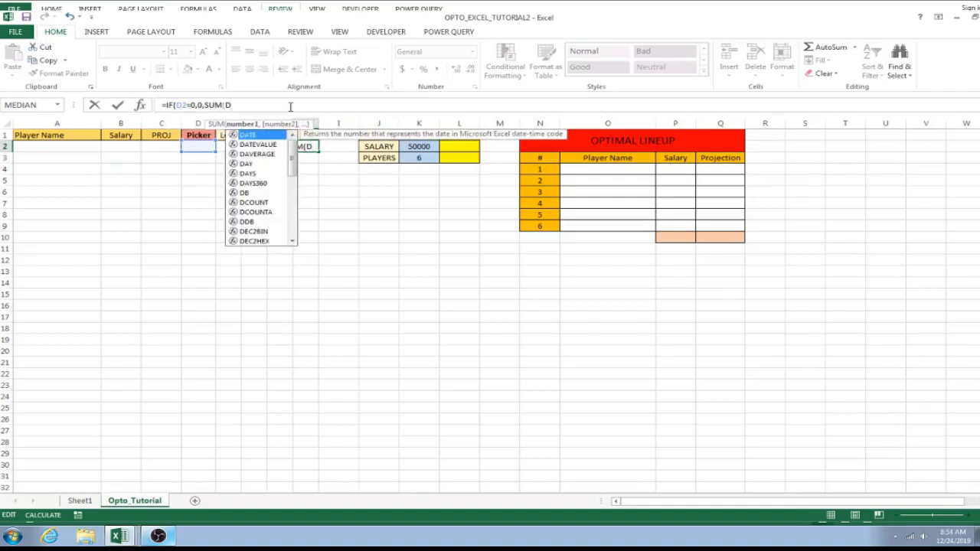
{"action": "type", "text": "$2"}
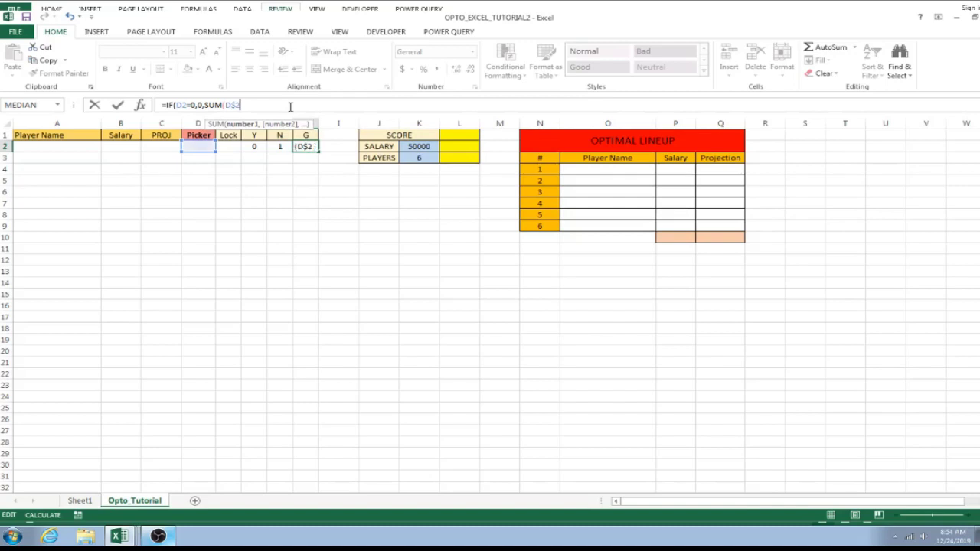
{"action": "type", "text": ":D2)"}
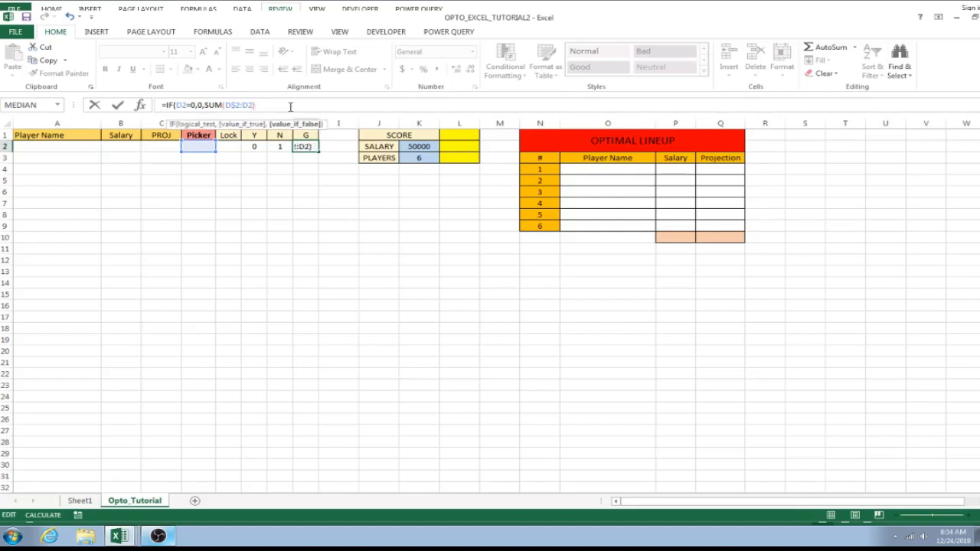
{"action": "type", "text": ")"}
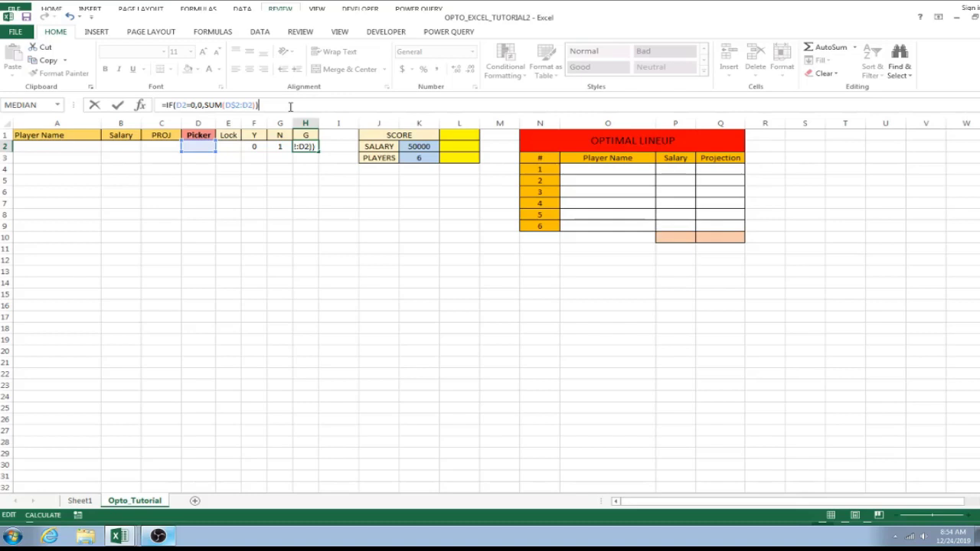
Step: Commit the running-total formula in H2 and check its result
{"action": "key", "text": "Return"}
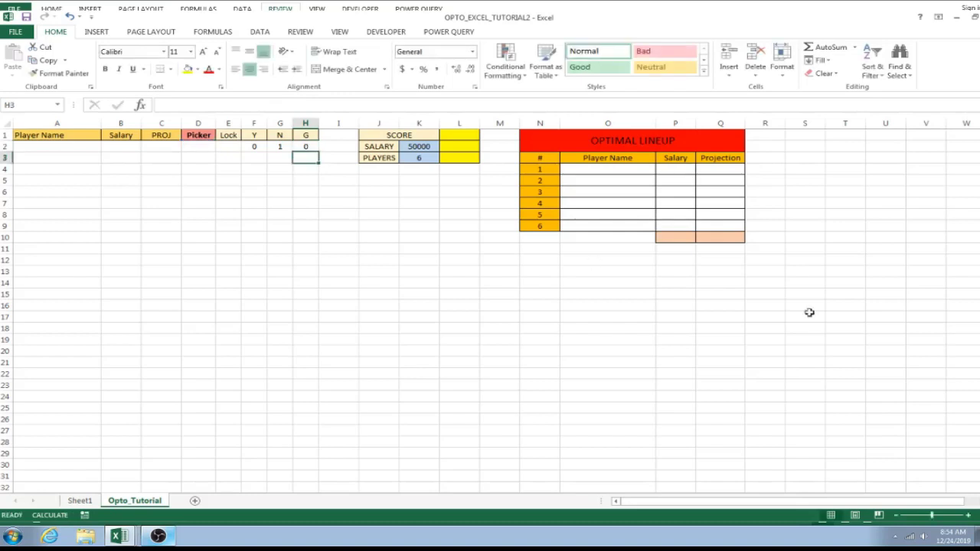
{"action": "left_click", "coordinate": [158, 537]}
{"action": "left_click", "coordinate": [158, 537]}
{"action": "left_click", "coordinate": [253, 147]}
{"action": "left_click", "coordinate": [280, 146]}
{"action": "left_click", "coordinate": [306, 146]}
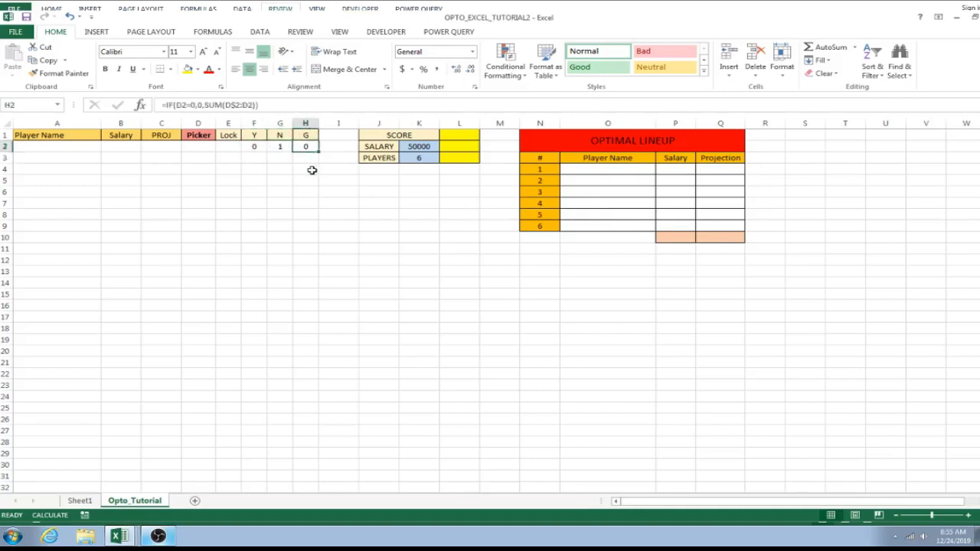
Step: Enter 0 in Picker cell D2 and select the row 2 helper cells D2:H2
{"action": "left_click", "coordinate": [202, 148]}
{"action": "type", "text": "0"}
{"action": "key", "text": "Return"}
{"action": "left_click", "coordinate": [206, 146]}
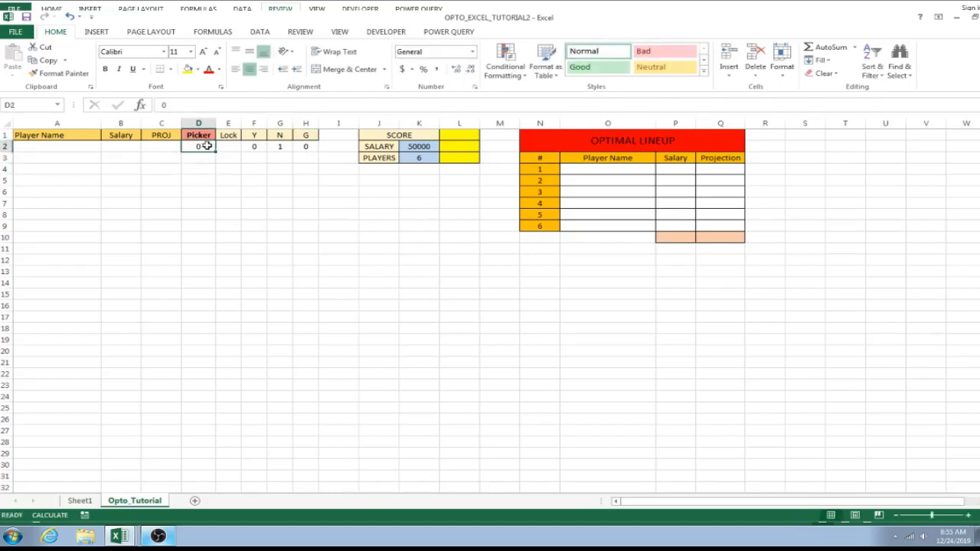
{"action": "left_click_drag", "start_coordinate": [206, 145], "coordinate": [306, 147]}
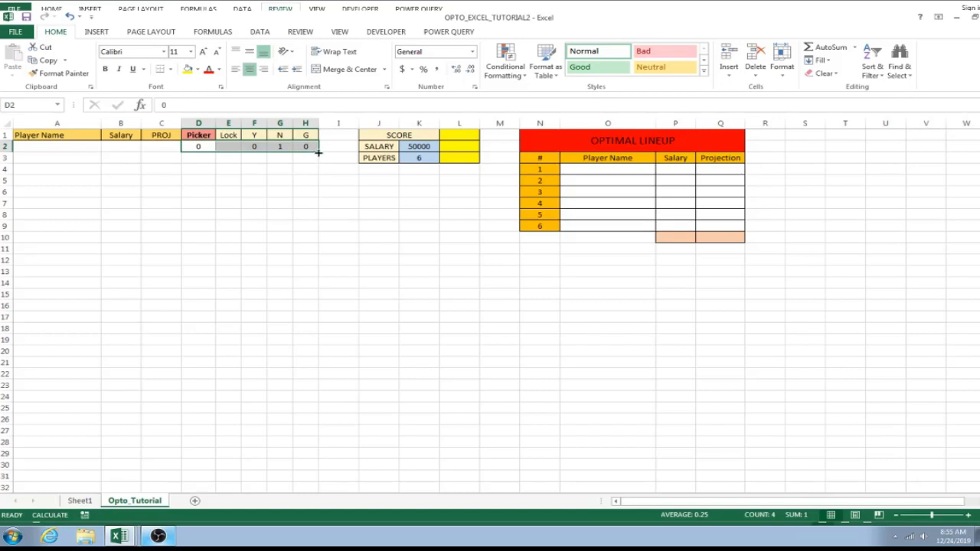
Step: Fill the D2:H2 helper cells down through row 4
{"action": "mouse_move", "coordinate": [318, 153]}
{"action": "left_mouse_down"}
{"action": "mouse_move", "coordinate": [323, 171]}
{"action": "mouse_move", "coordinate": [317, 163]}
{"action": "left_mouse_up"}
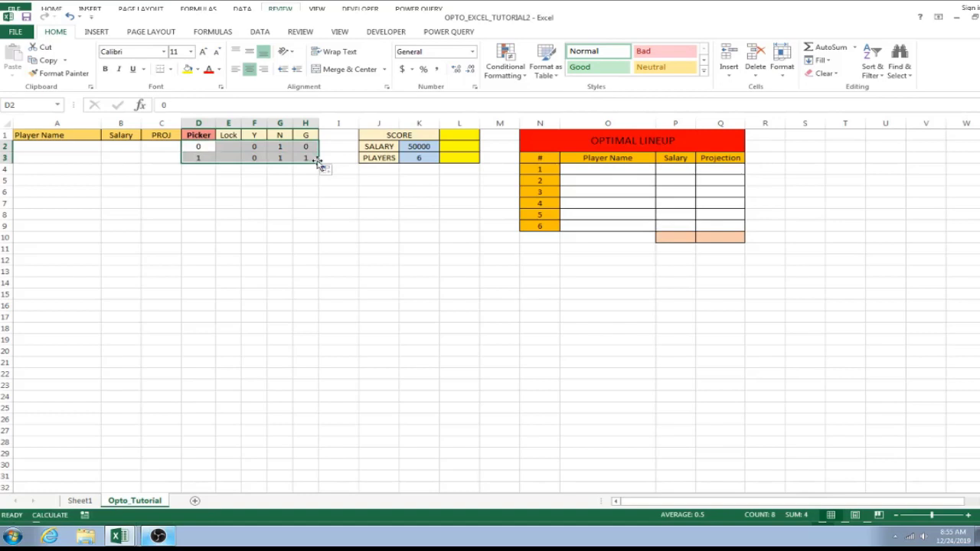
{"action": "left_click_drag", "start_coordinate": [320, 163], "coordinate": [319, 173]}
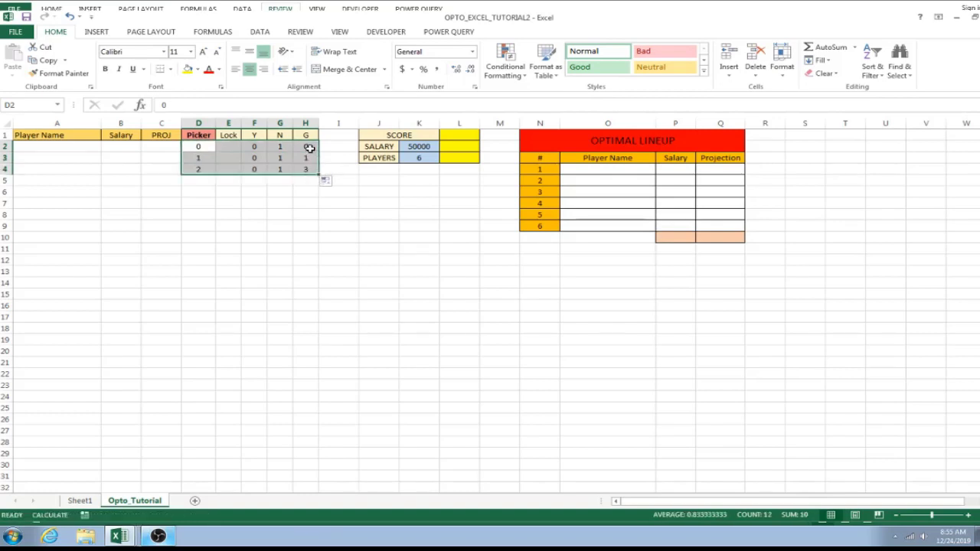
{"action": "left_click", "coordinate": [198, 146]}
Step: Set Picker cells D3 and D4 to 0, then select row 4 helper cells
{"action": "left_click", "coordinate": [202, 159]}
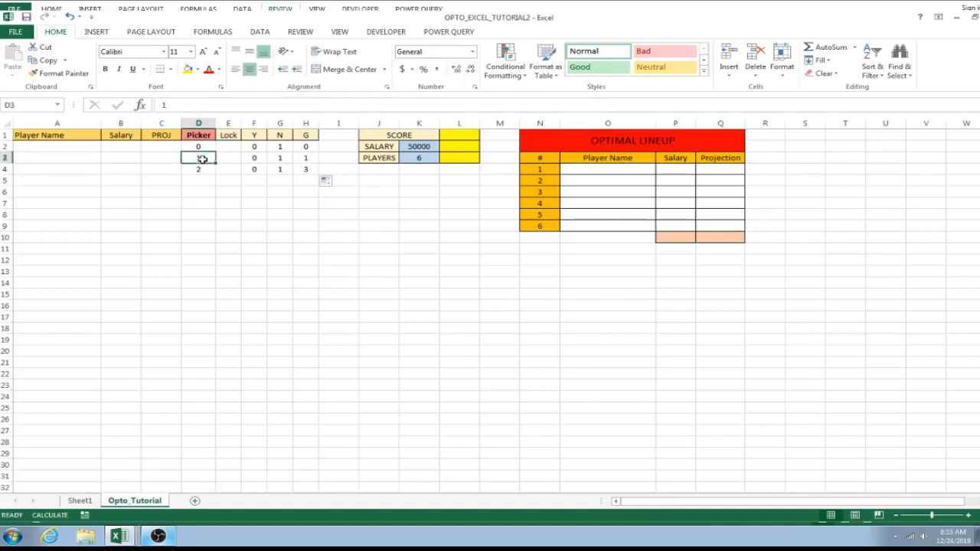
{"action": "type", "text": "0"}
{"action": "key", "text": "Return"}
{"action": "type", "text": "0"}
{"action": "key", "text": "Return"}
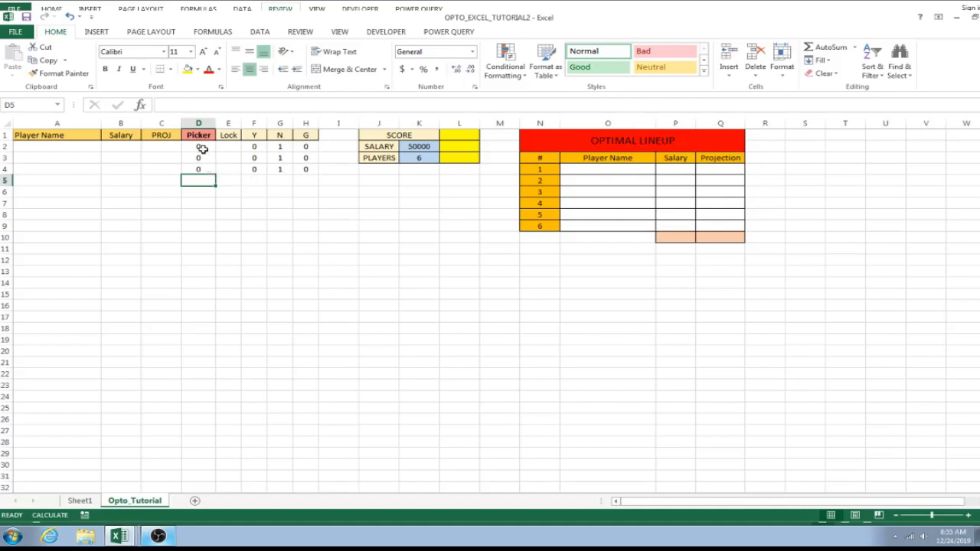
{"action": "left_click_drag", "start_coordinate": [202, 149], "coordinate": [203, 167]}
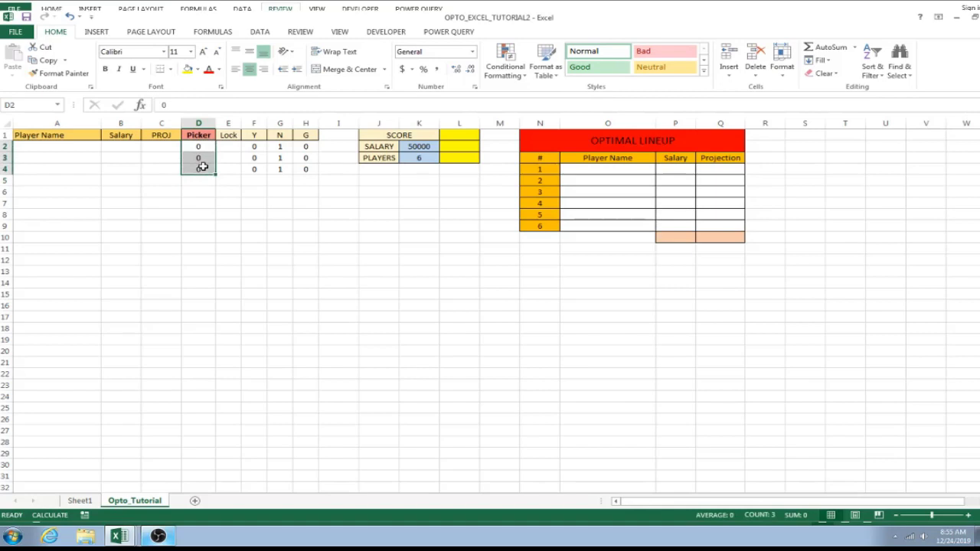
{"action": "left_click", "coordinate": [199, 193]}
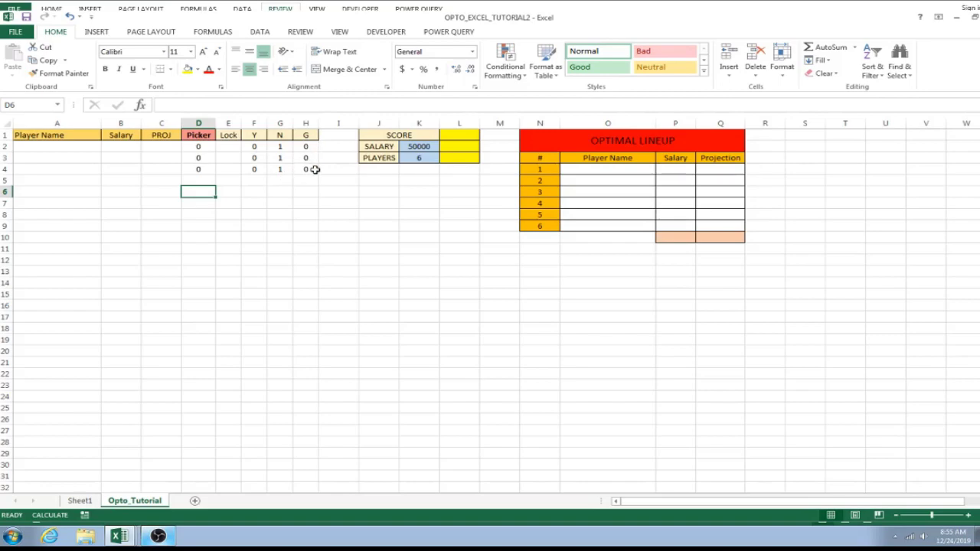
{"action": "left_click_drag", "start_coordinate": [197, 169], "coordinate": [316, 337]}
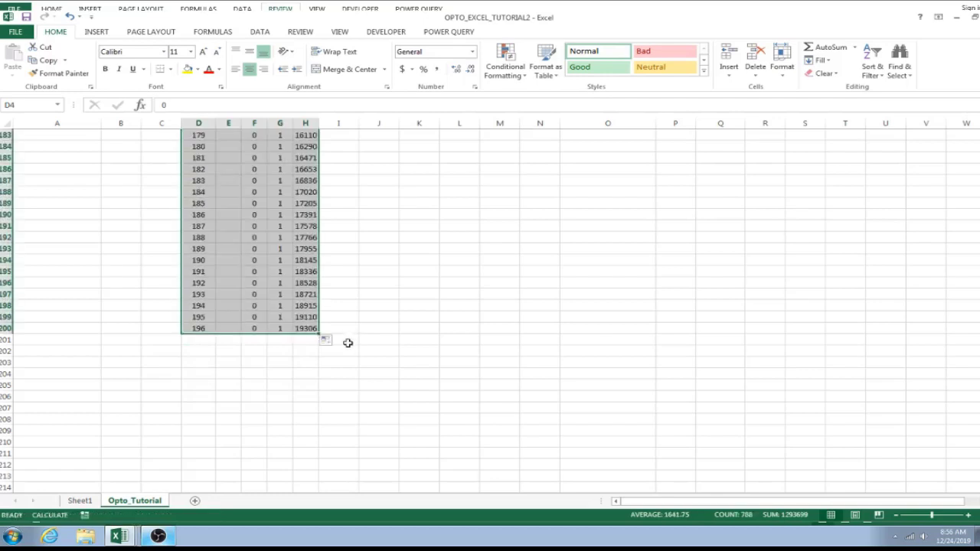
Step: Copy the 0 Picker value from D4 down to row 200
{"action": "scroll", "coordinate": [345, 357], "scroll_direction": "up", "scroll_amount": 20}
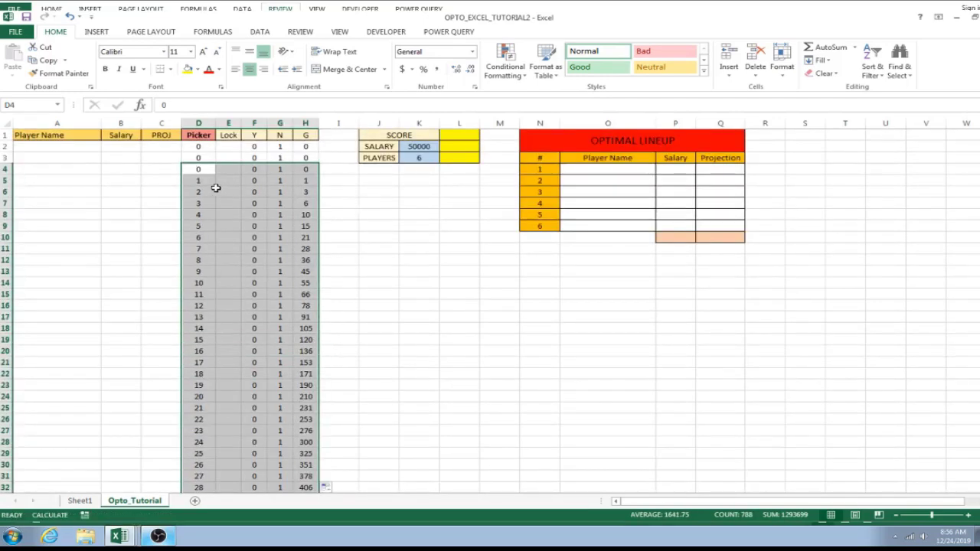
{"action": "left_click_drag", "start_coordinate": [191, 181], "coordinate": [199, 203]}
{"action": "left_click_drag", "start_coordinate": [207, 168], "coordinate": [210, 207]}
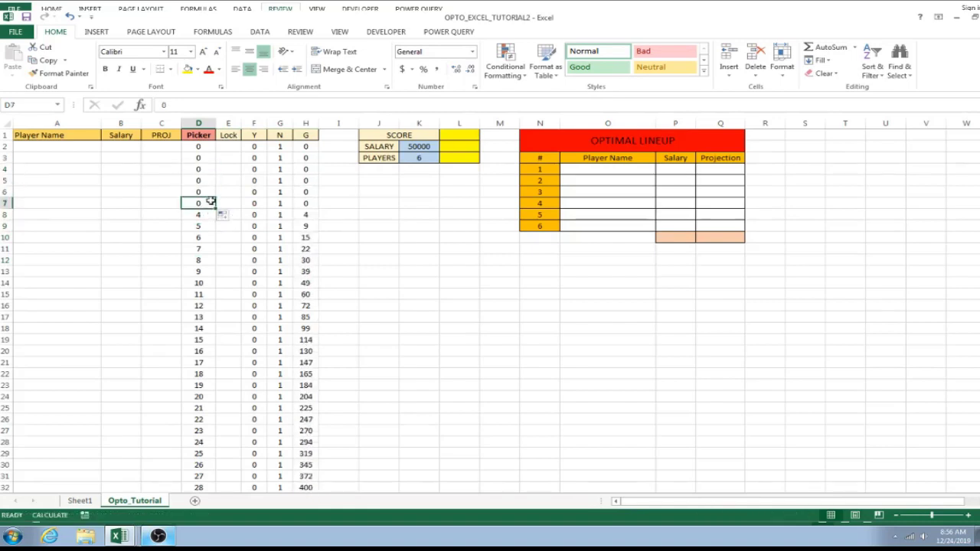
{"action": "left_click_drag", "start_coordinate": [216, 208], "coordinate": [192, 490]}
Step: Fill rows 201–205 across columns A–H with black
{"action": "scroll", "coordinate": [225, 400], "scroll_direction": "down", "scroll_amount": 4}
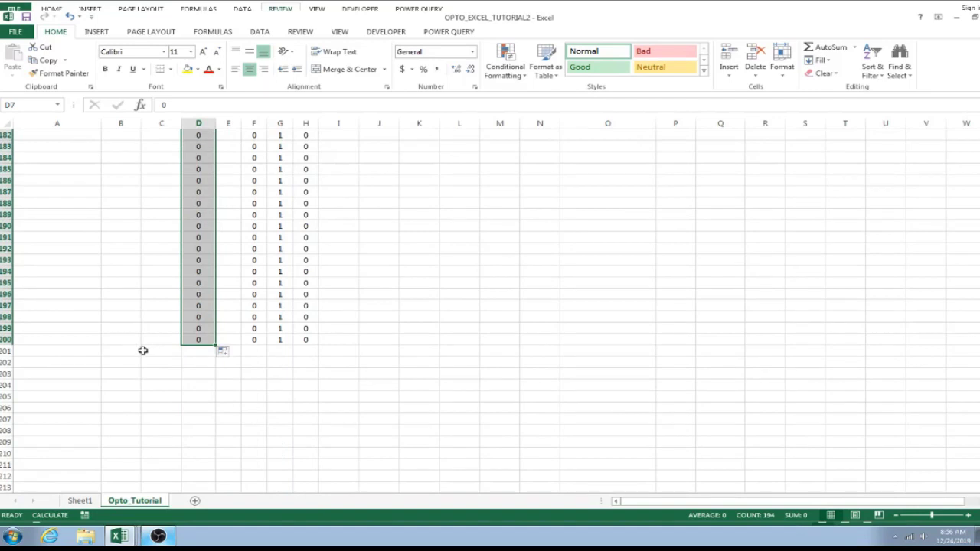
{"action": "left_click_drag", "start_coordinate": [30, 350], "coordinate": [297, 399]}
{"action": "left_click", "coordinate": [188, 69]}
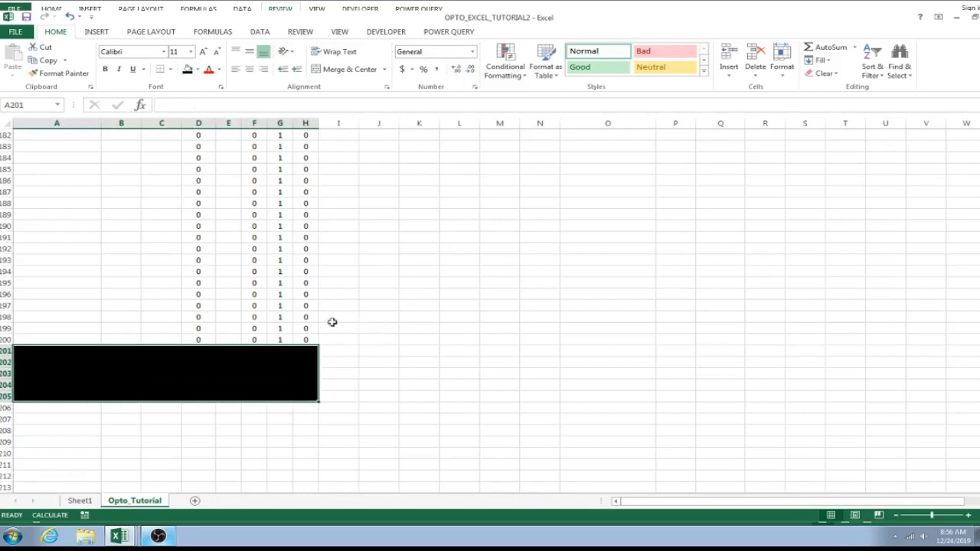
Step: Make the Lock, Y, N and G header cells bold
{"action": "scroll", "coordinate": [356, 337], "scroll_direction": "up", "scroll_amount": 20}
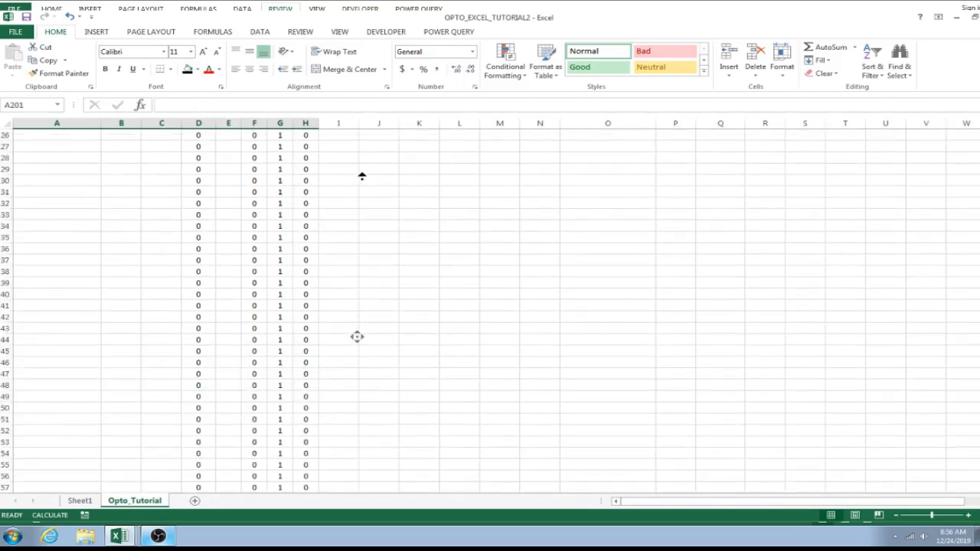
{"action": "left_click", "coordinate": [330, 148]}
{"action": "left_click", "coordinate": [346, 316]}
{"action": "scroll", "coordinate": [347, 314], "scroll_direction": "down", "scroll_amount": 9}
{"action": "scroll", "coordinate": [347, 314], "scroll_direction": "up", "scroll_amount": 8}
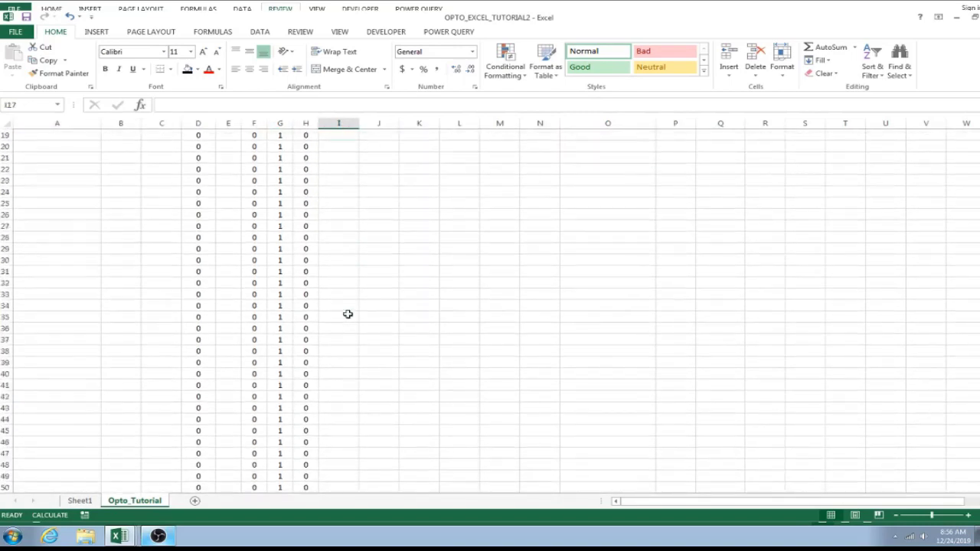
{"action": "scroll", "coordinate": [347, 314], "scroll_direction": "up", "scroll_amount": 1}
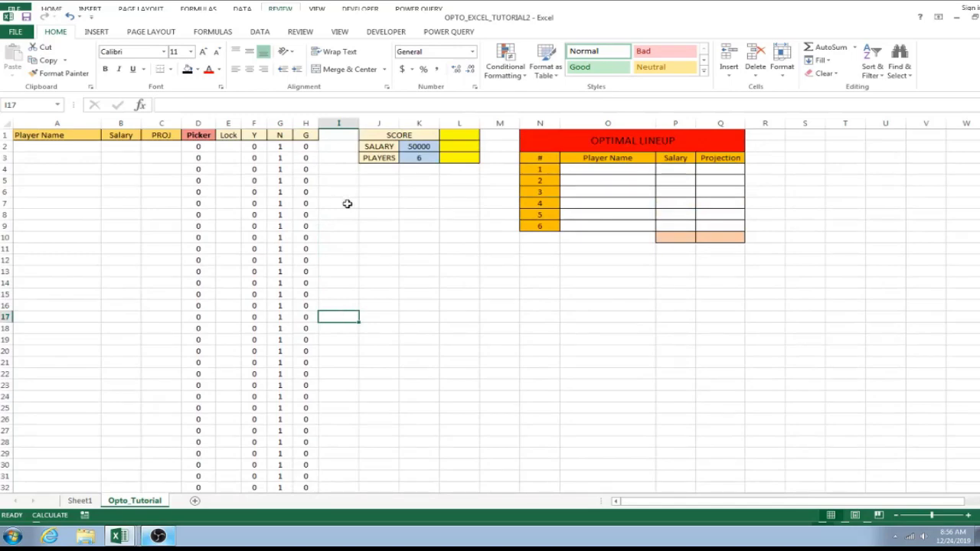
{"action": "left_click_drag", "start_coordinate": [227, 135], "coordinate": [299, 134]}
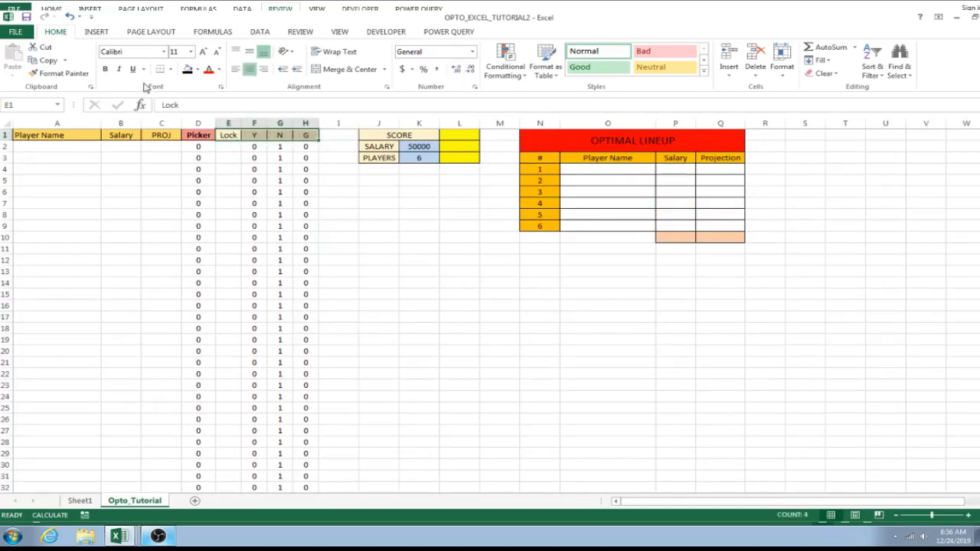
{"action": "left_click", "coordinate": [105, 69]}
Step: Select Picker cells D2:D200 and return to the top of the sheet
{"action": "left_click", "coordinate": [329, 191]}
{"action": "left_click_drag", "start_coordinate": [200, 146], "coordinate": [202, 474]}
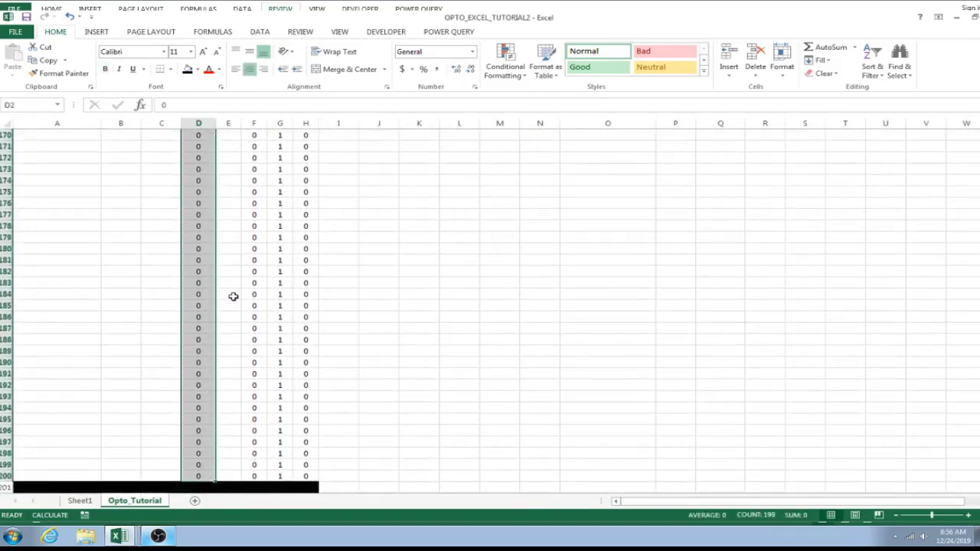
{"action": "key", "text": "ctrl+BackSpace"}
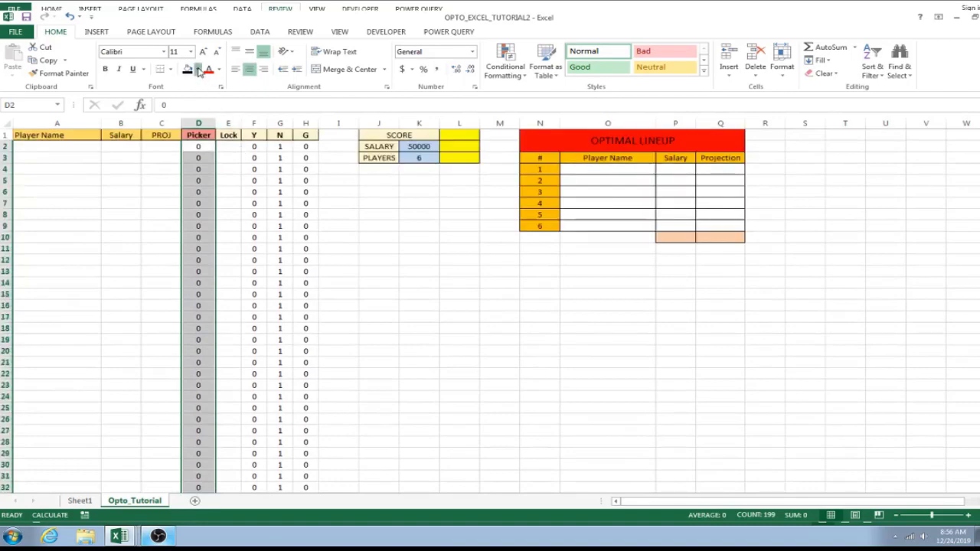
Step: Give Picker cells D2:D200 a salmon pink fill chosen from More Colors
{"action": "left_click", "coordinate": [193, 70]}
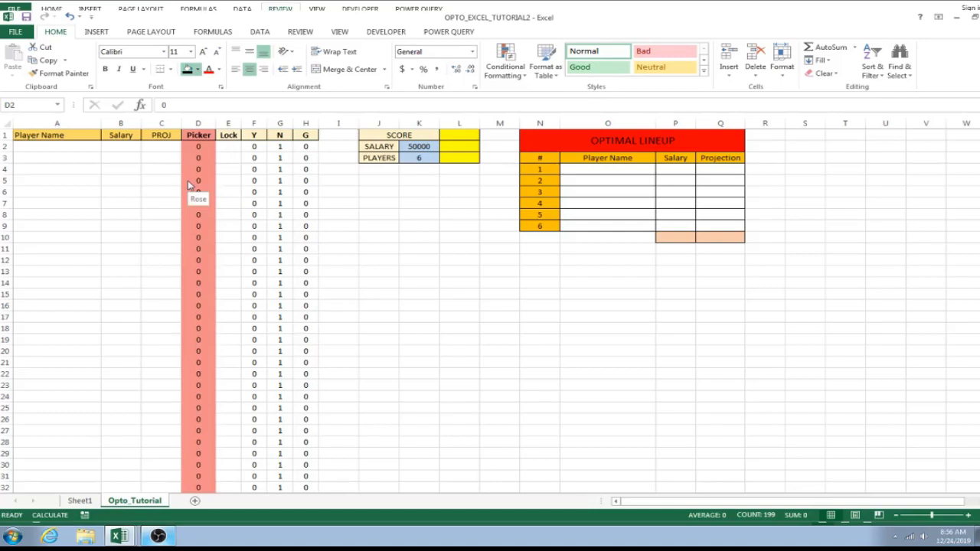
{"action": "left_click", "coordinate": [226, 206]}
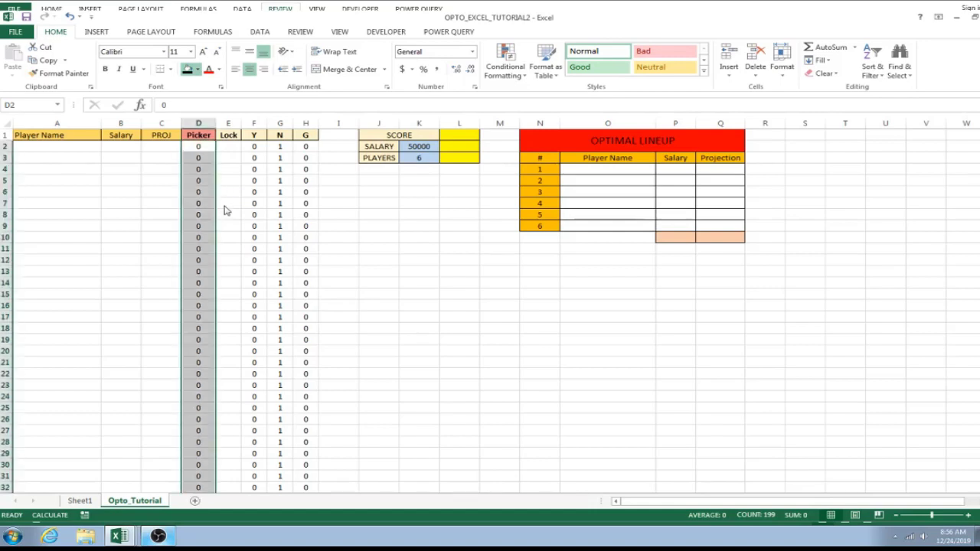
{"action": "left_click", "coordinate": [570, 269]}
{"action": "left_click", "coordinate": [575, 276]}
{"action": "left_click", "coordinate": [570, 271]}
{"action": "left_click", "coordinate": [576, 277]}
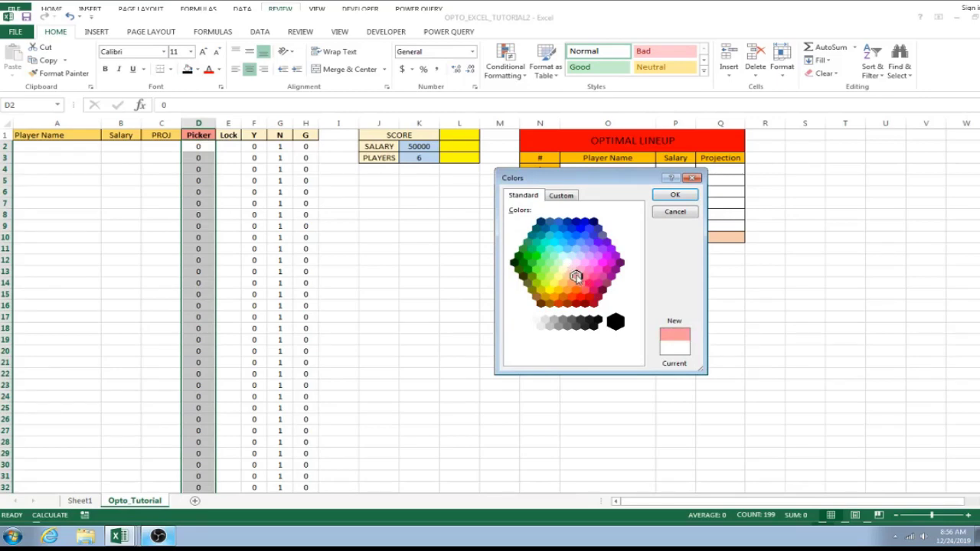
{"action": "left_click", "coordinate": [674, 195]}
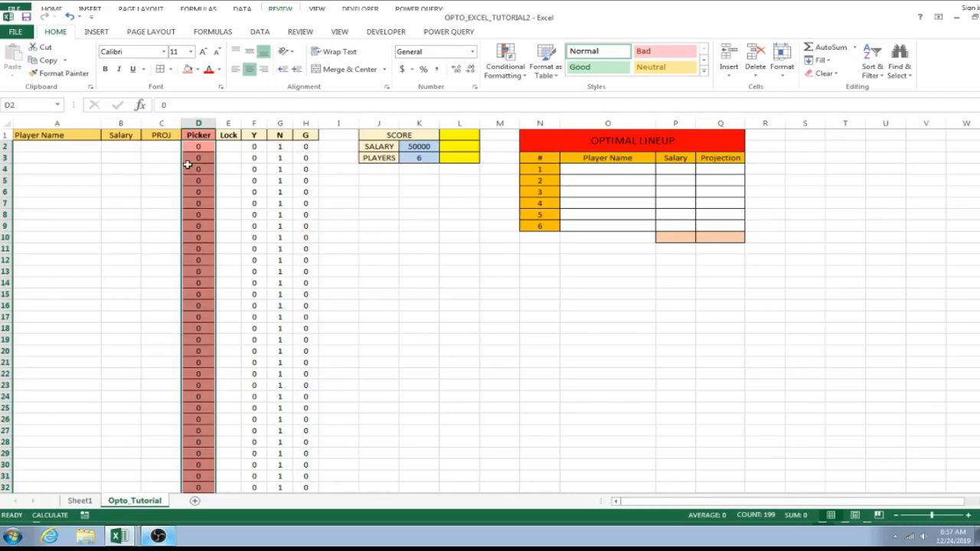
{"action": "left_click", "coordinate": [361, 234]}
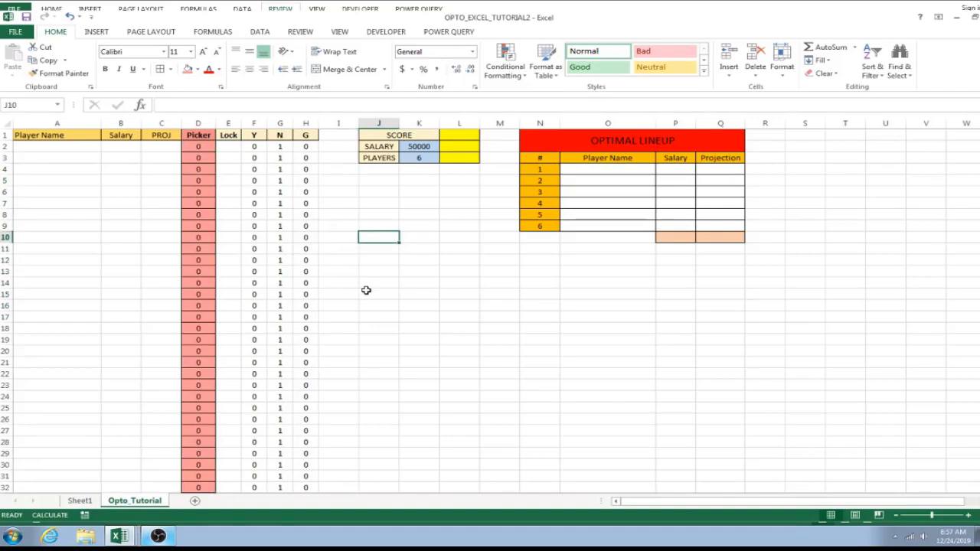
{"action": "left_click_drag", "start_coordinate": [228, 146], "coordinate": [234, 490]}
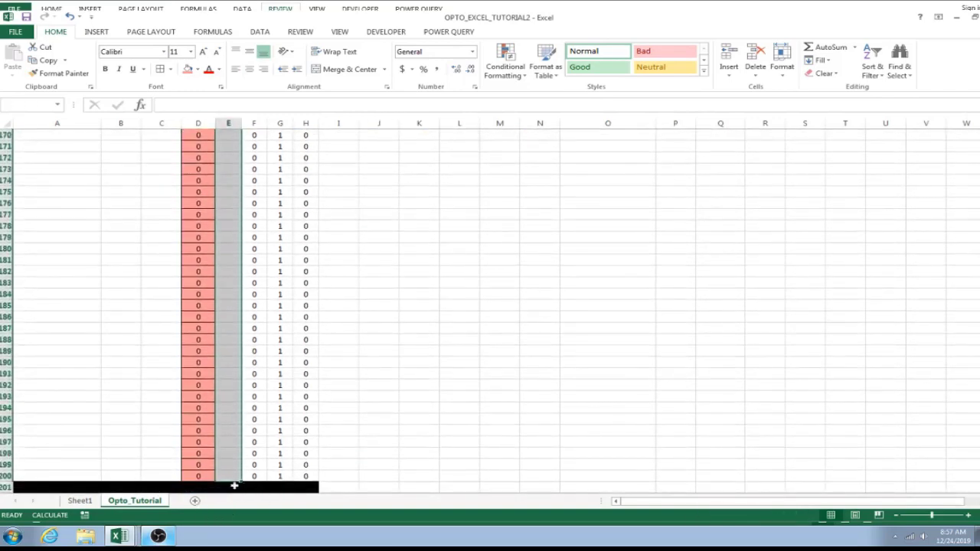
Step: Give Lock cells E2:E200 a Gold Lighter 60% fill and All Borders
{"action": "scroll", "coordinate": [298, 370], "scroll_direction": "up", "scroll_amount": 20}
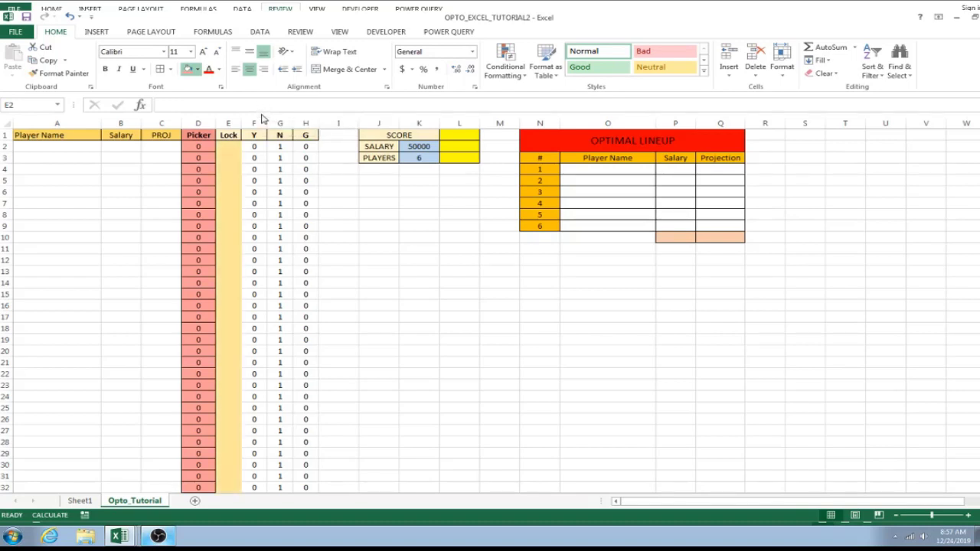
{"action": "left_click", "coordinate": [260, 113]}
{"action": "left_click", "coordinate": [160, 69]}
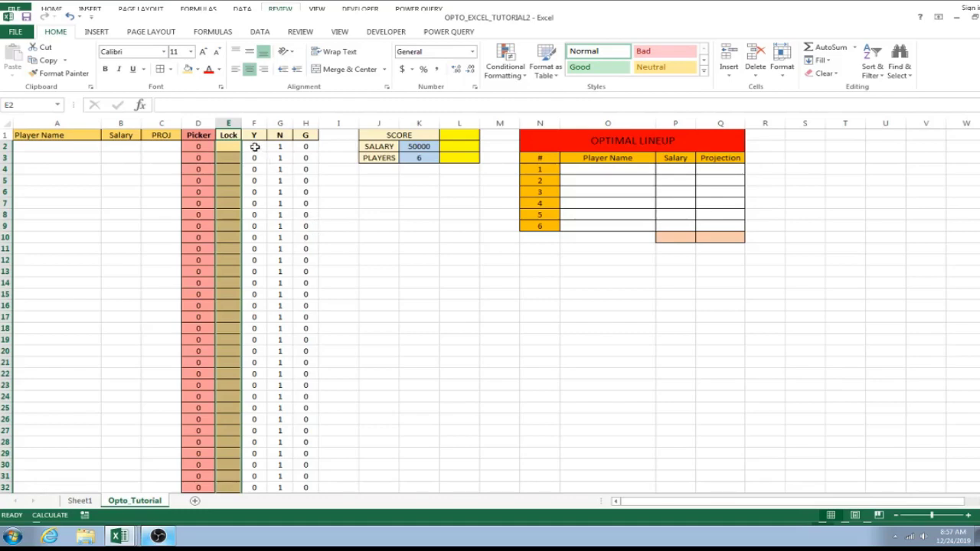
{"action": "left_click", "coordinate": [323, 221]}
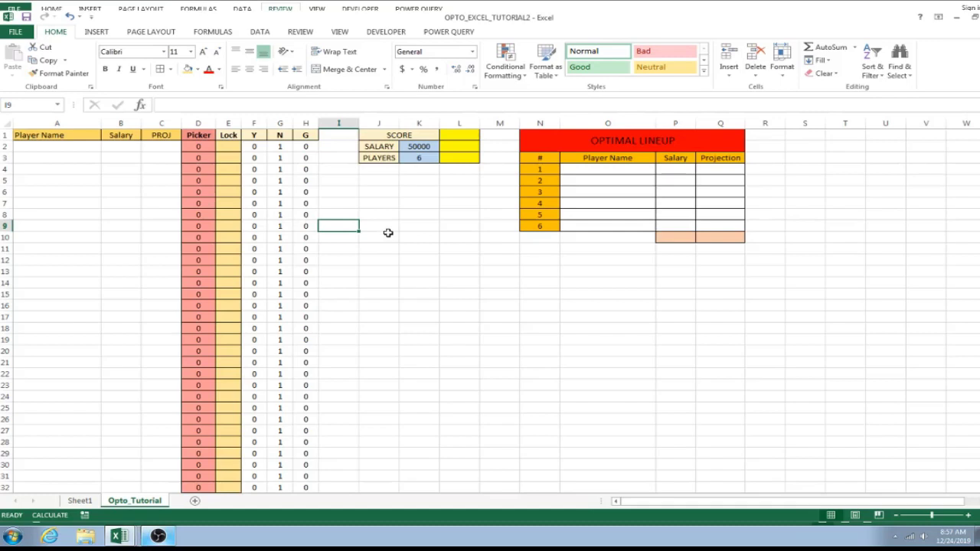
{"action": "left_click", "coordinate": [158, 536]}
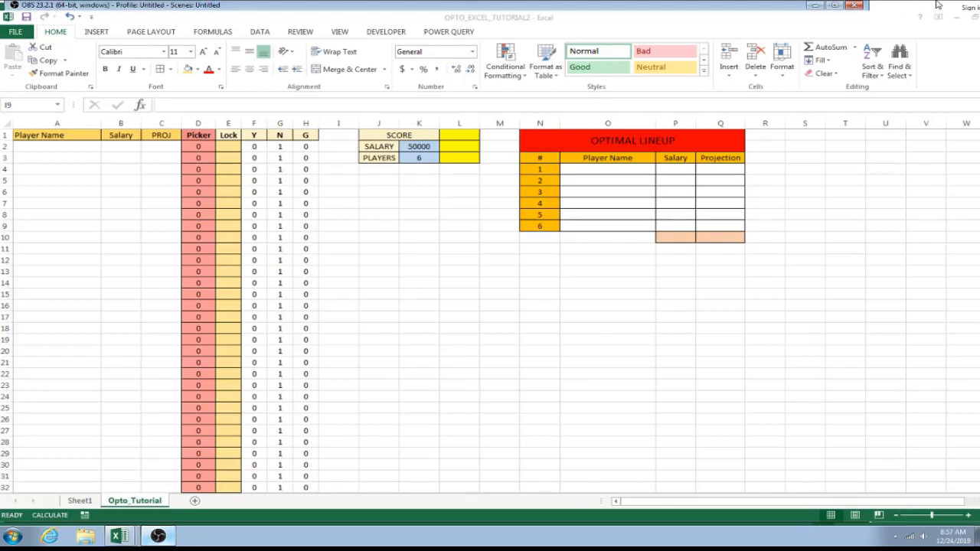
{"action": "left_click", "coordinate": [813, 6]}
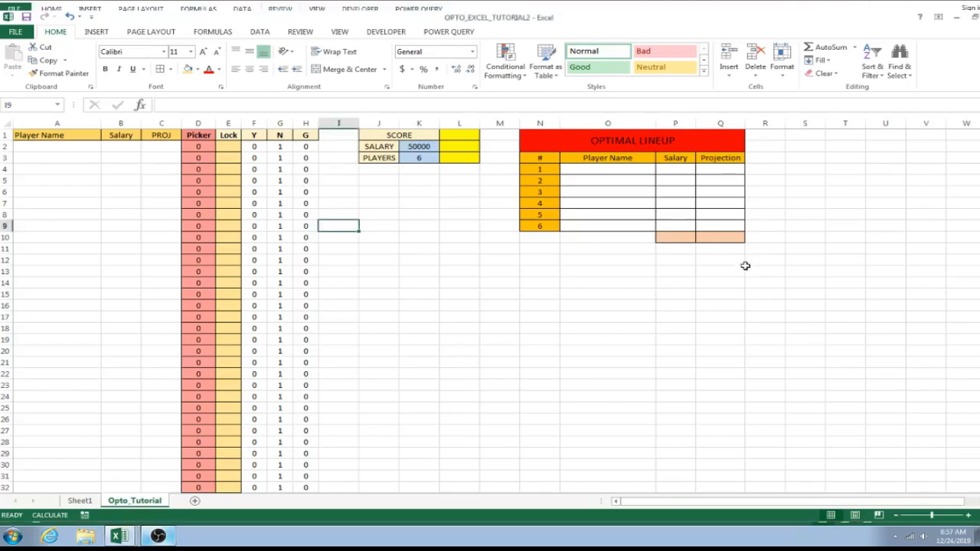
{"action": "left_click", "coordinate": [393, 137]}
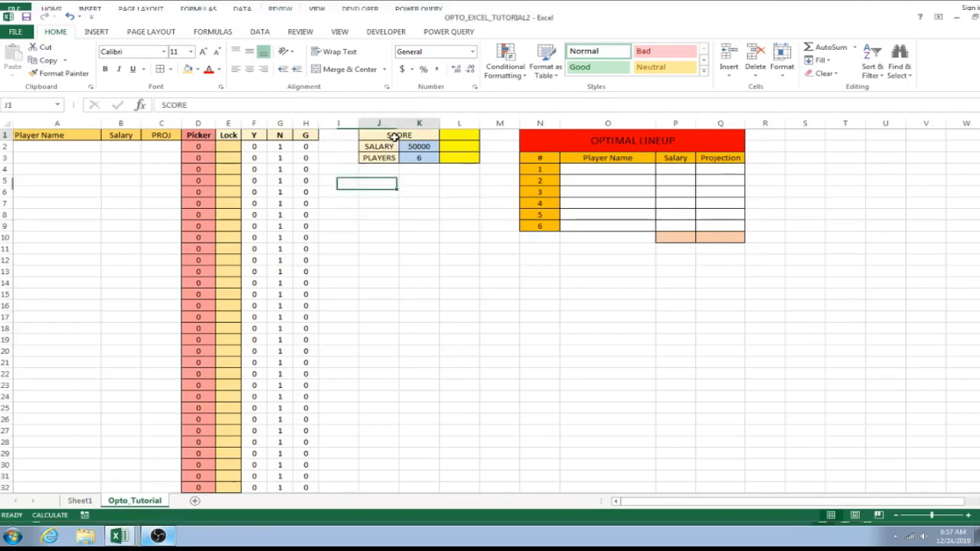
{"action": "left_click", "coordinate": [452, 136]}
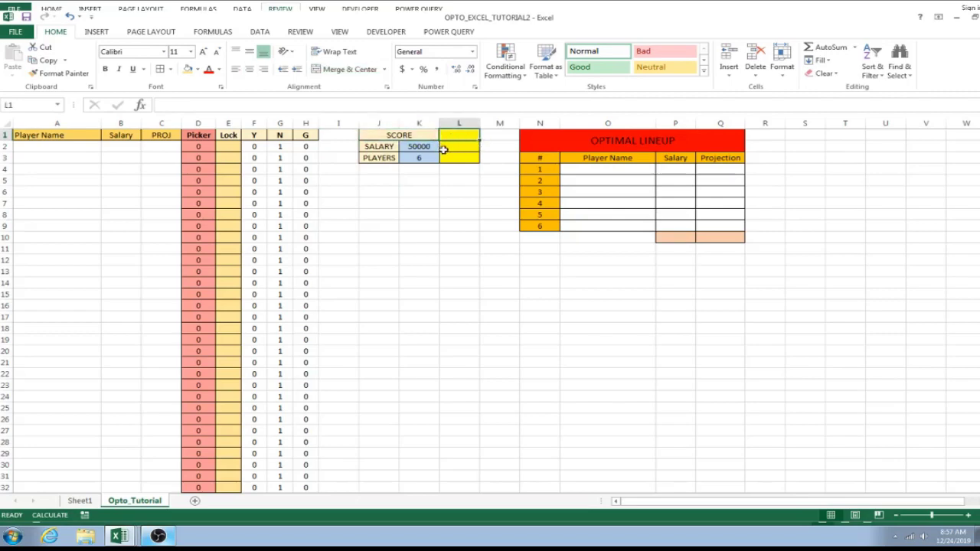
{"action": "left_click", "coordinate": [380, 147]}
{"action": "left_click", "coordinate": [419, 147]}
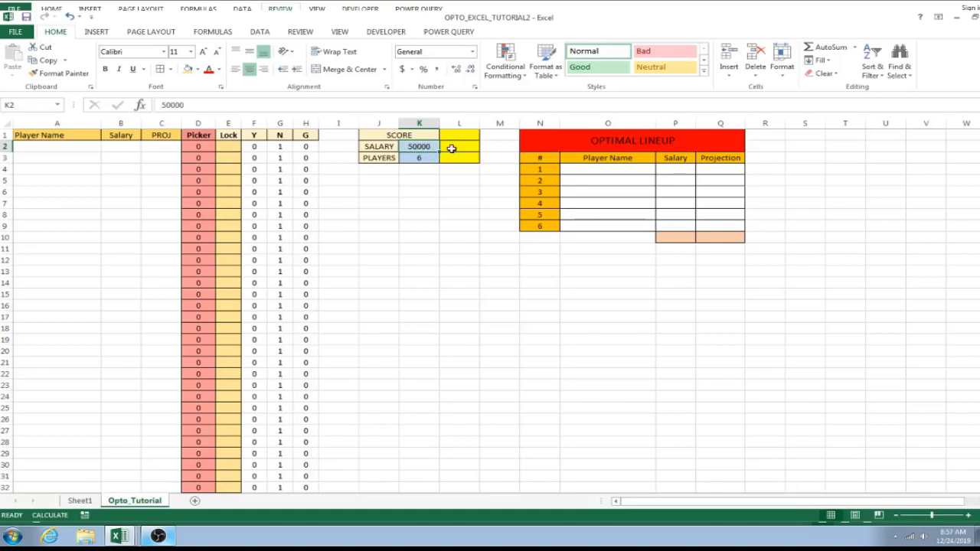
{"action": "left_click", "coordinate": [383, 158]}
{"action": "left_click", "coordinate": [418, 157]}
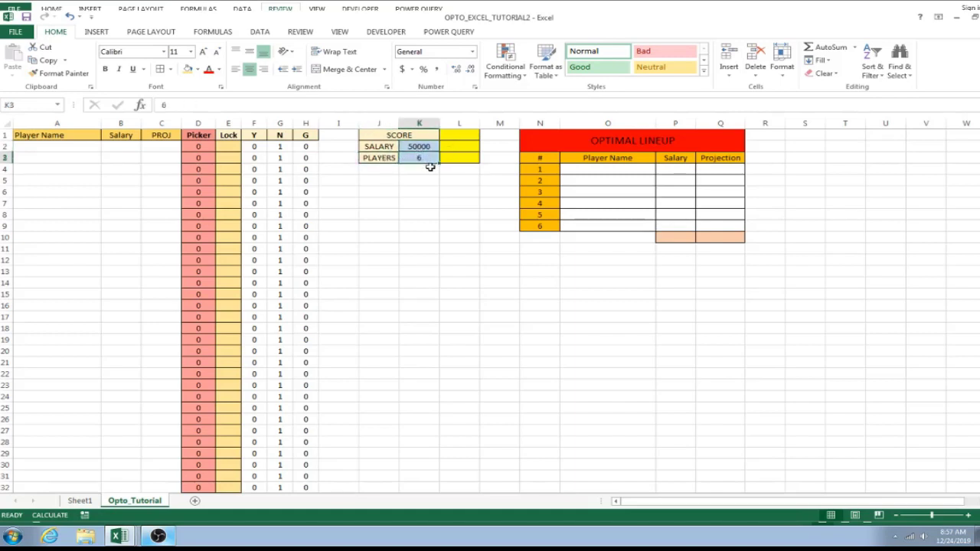
{"action": "left_click", "coordinate": [454, 158]}
{"action": "left_click", "coordinate": [457, 146]}
{"action": "left_click", "coordinate": [457, 134]}
{"action": "left_click", "coordinate": [459, 146]}
{"action": "left_click", "coordinate": [455, 155]}
{"action": "left_click", "coordinate": [457, 144]}
{"action": "left_click", "coordinate": [456, 157]}
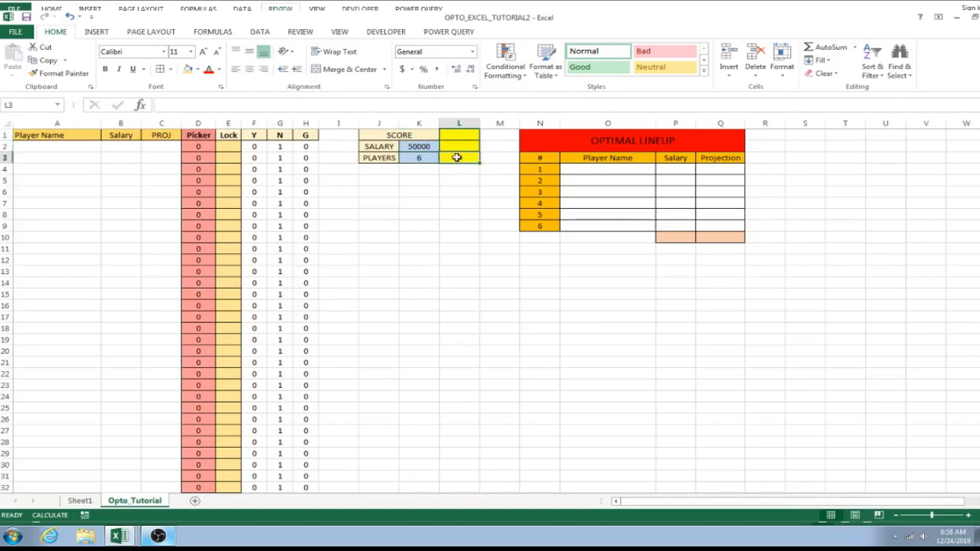
{"action": "left_click", "coordinate": [457, 145]}
{"action": "left_click", "coordinate": [462, 134]}
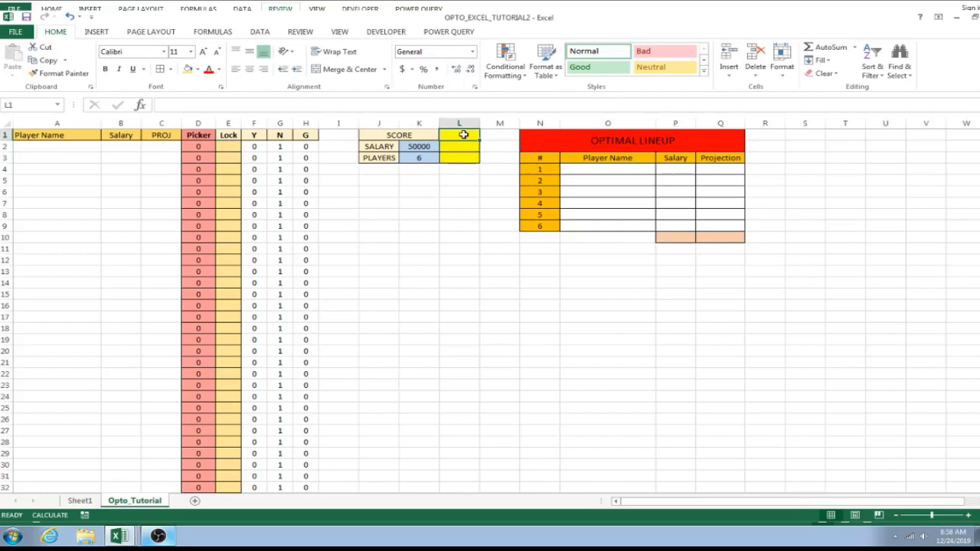
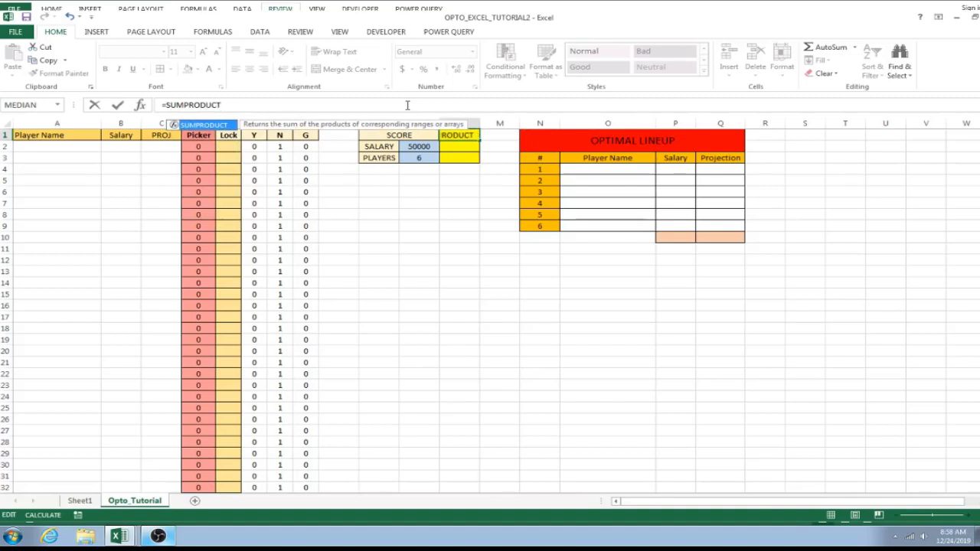
Step: Complete =SUMPRODUCT(D2:D200,C2:C200) in the SCORE cell L1 and commit it
{"action": "type", "text": "("}
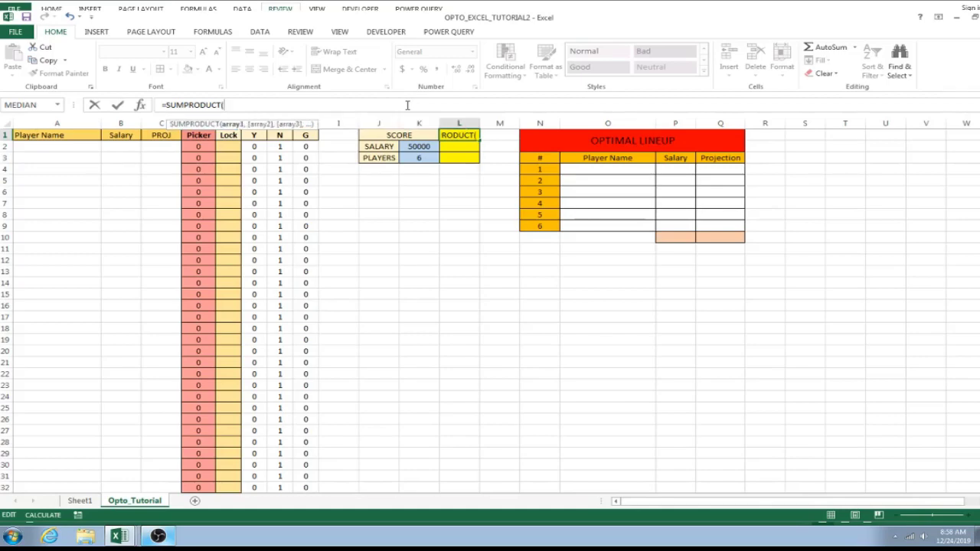
{"action": "type", "text": "D2:"}
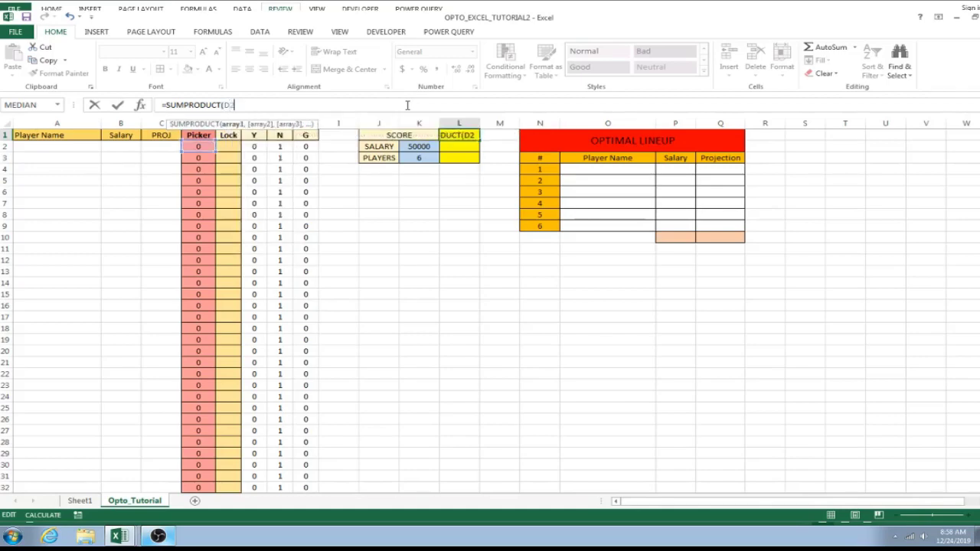
{"action": "type", "text": "D200"}
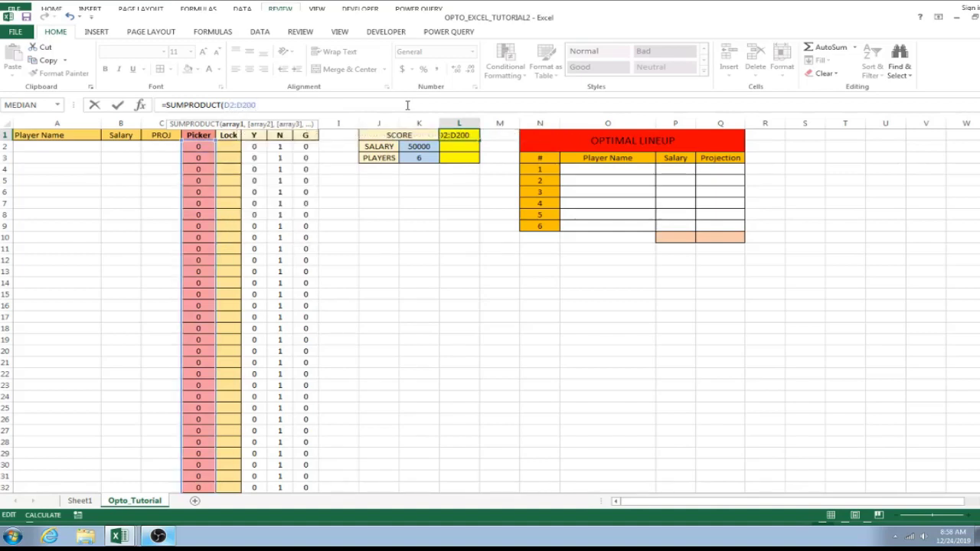
{"action": "type", "text": ","}
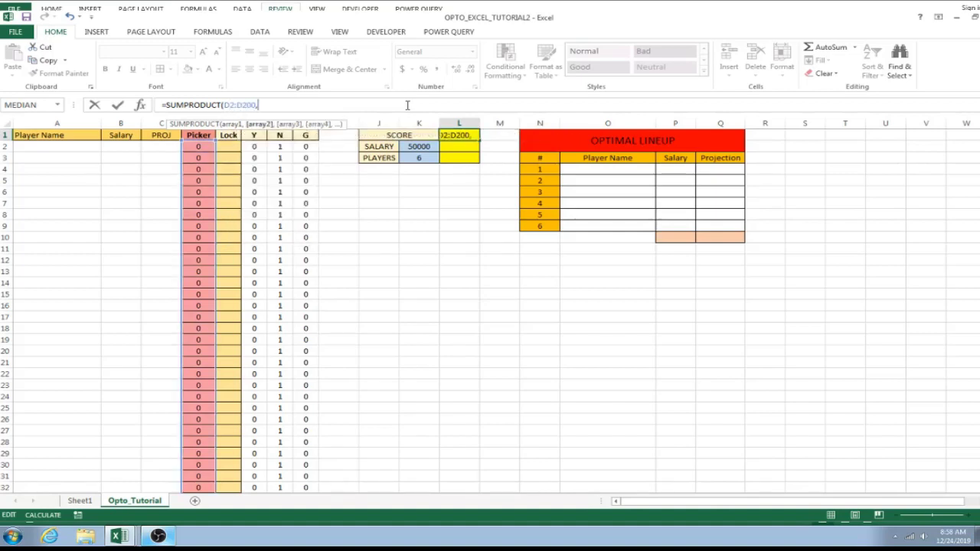
{"action": "type", "text": "C2"}
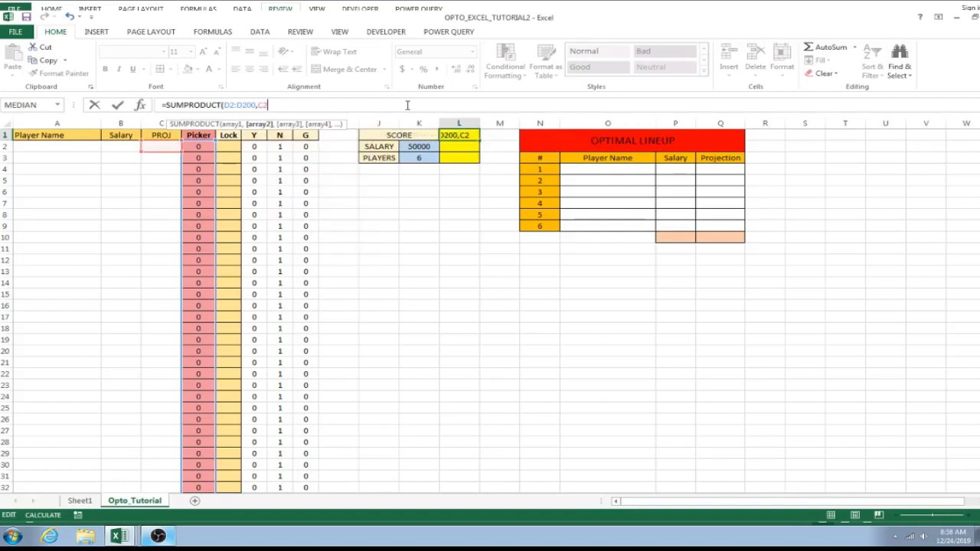
{"action": "type", "text": ":C200)"}
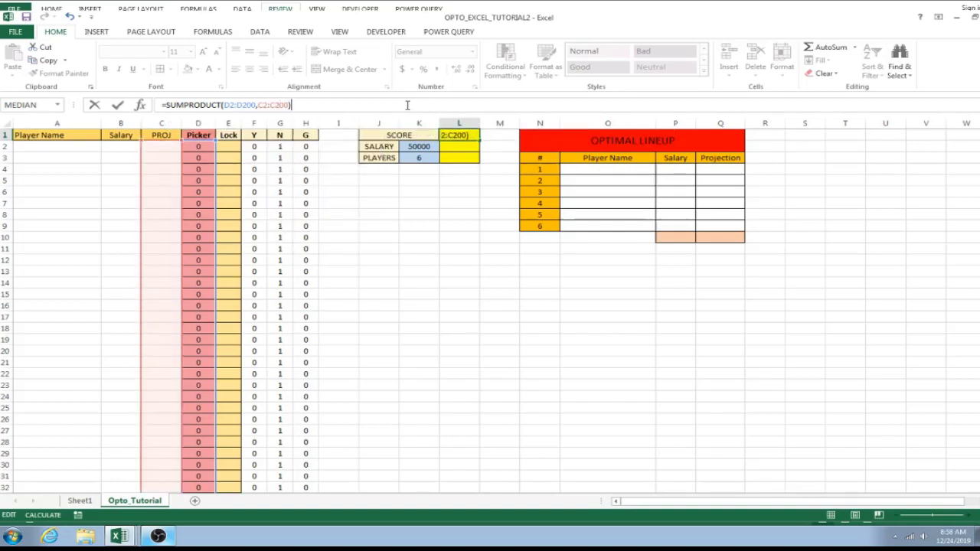
{"action": "key", "text": "Return"}
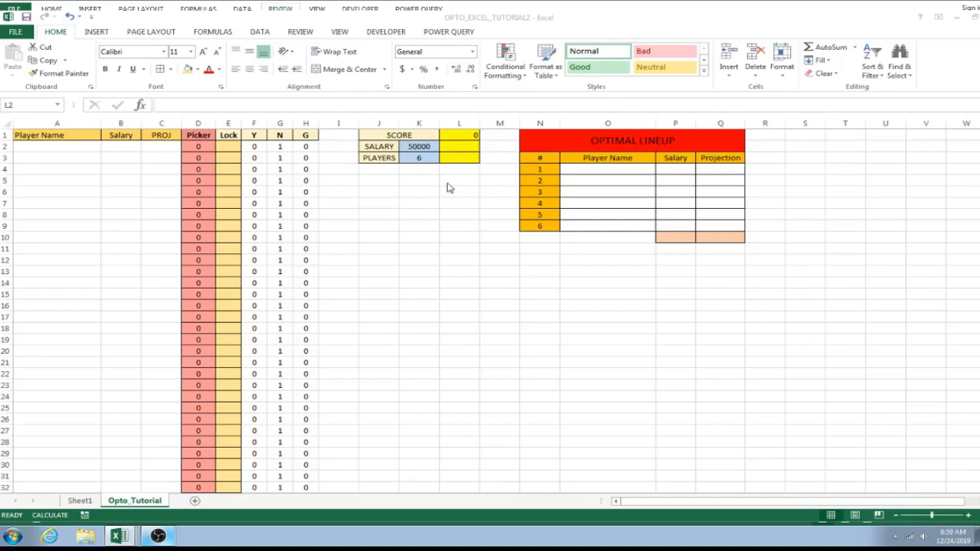
Step: Copy L1's SUMPRODUCT formula text and paste it into the formula bar of L2
{"action": "left_click", "coordinate": [454, 135]}
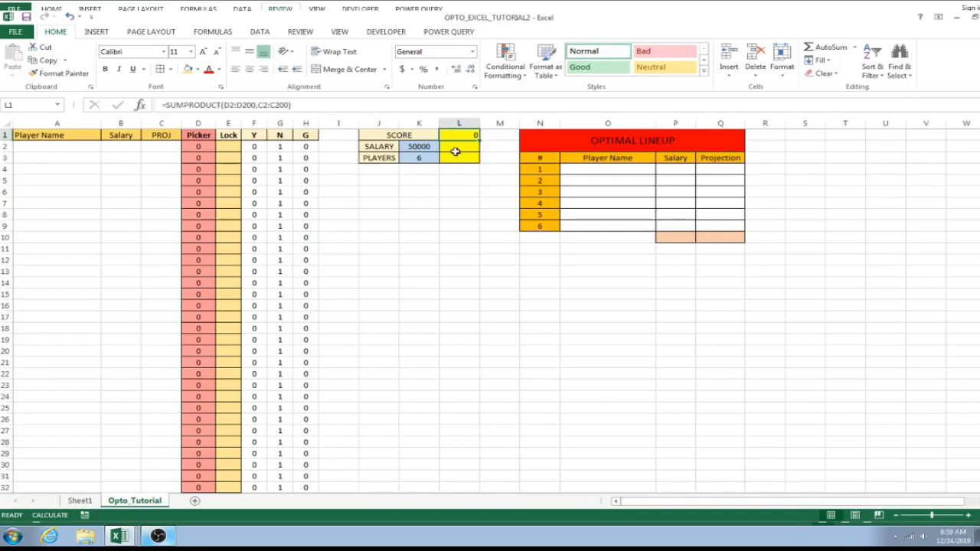
{"action": "left_click_drag", "start_coordinate": [295, 105], "coordinate": [160, 105]}
{"action": "key", "text": "ctrl+c"}
{"action": "key", "text": "Escape"}
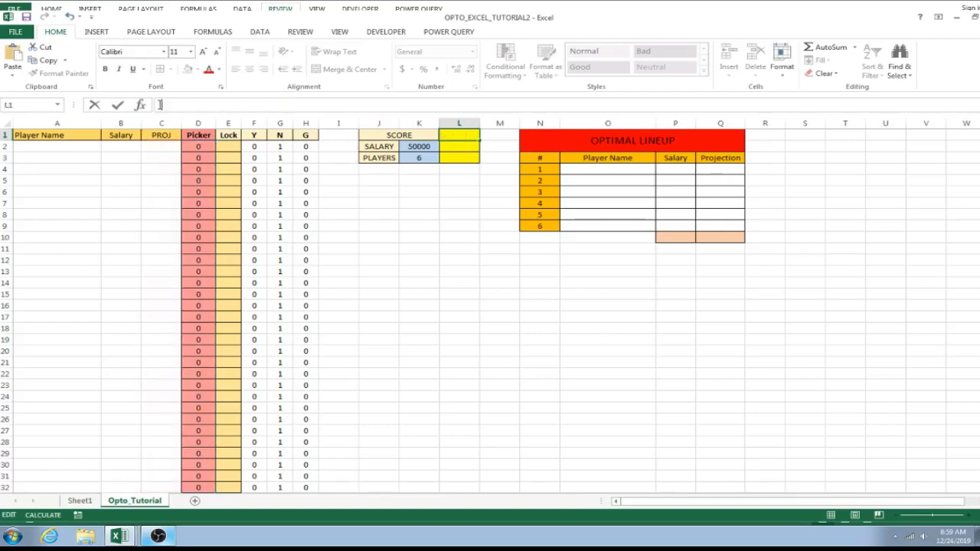
{"action": "left_click", "coordinate": [445, 148]}
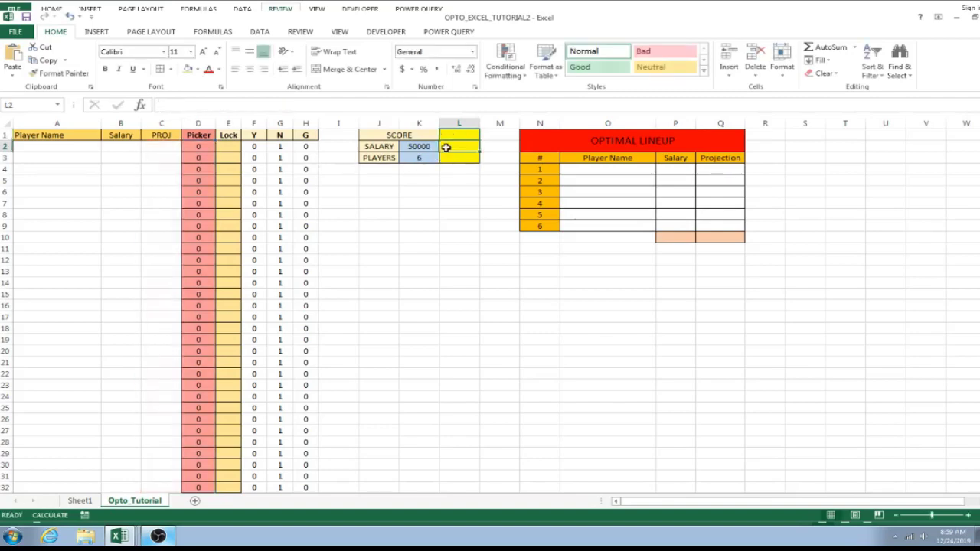
{"action": "left_click", "coordinate": [310, 105]}
{"action": "key", "text": "ctrl+v"}
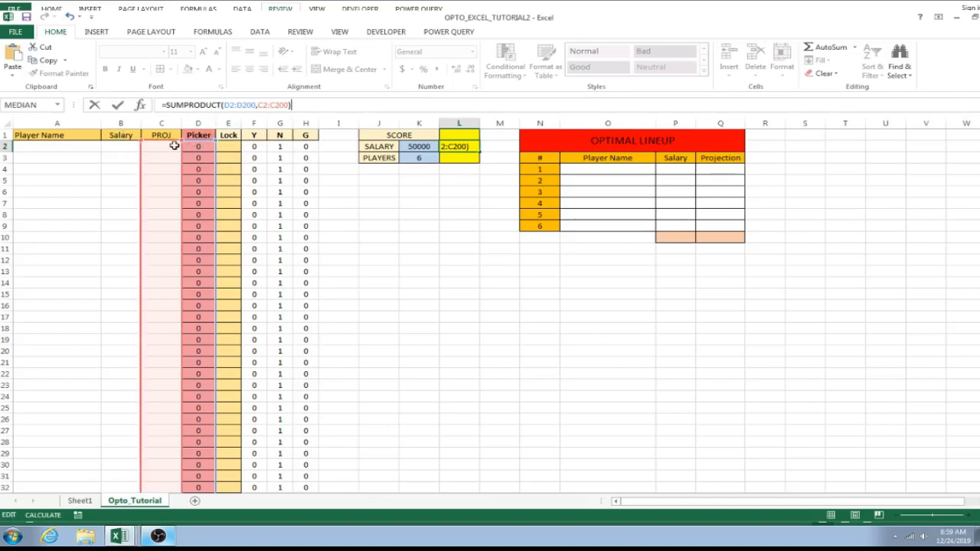
Step: Change L2's second range to B2:B200, giving =SUMPRODUCT(D2:D200,B2:B200)
{"action": "left_click", "coordinate": [261, 105]}
{"action": "key", "text": "Delete"}
{"action": "type", "text": "B"}
{"action": "key", "text": "Right"}
{"action": "key", "text": "Right"}
{"action": "key", "text": "Right"}
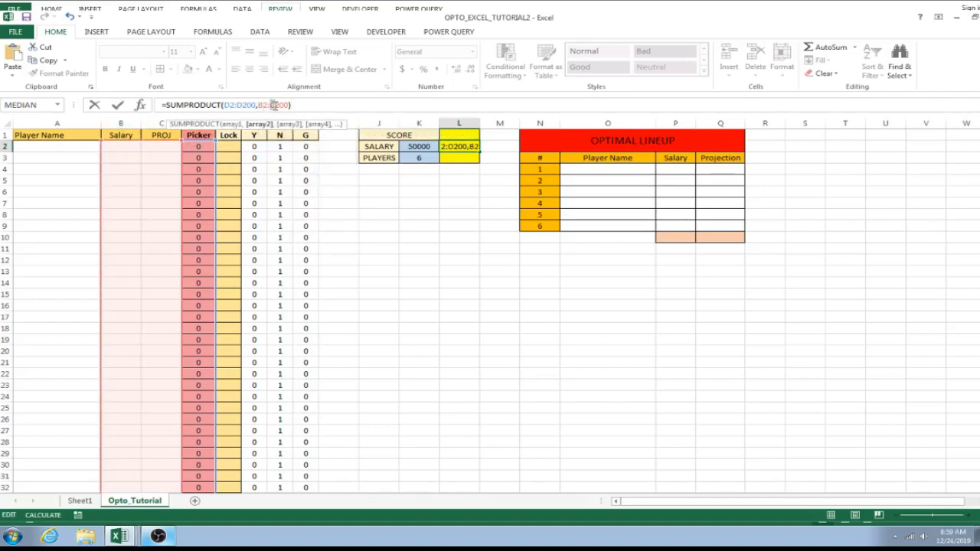
{"action": "key", "text": "Delete"}
{"action": "type", "text": "B"}
{"action": "left_click", "coordinate": [312, 107]}
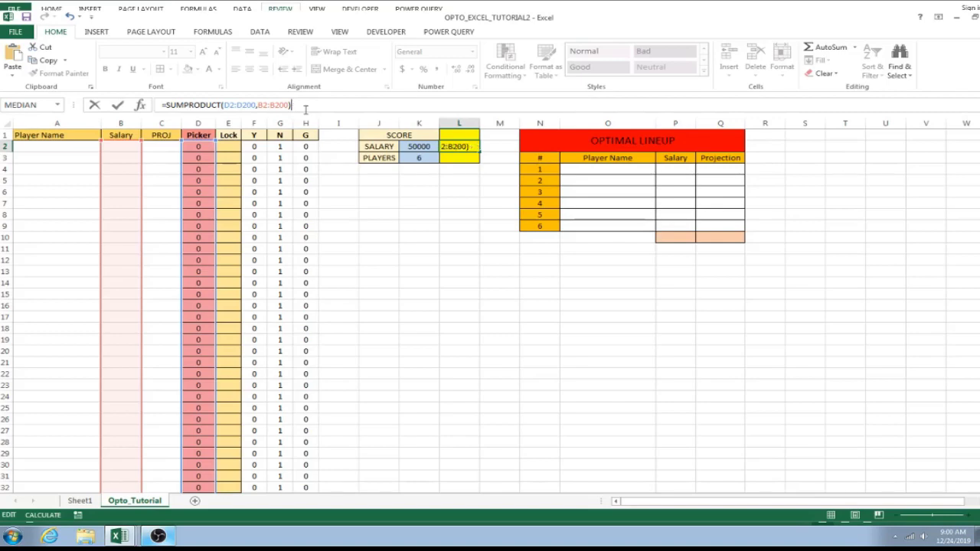
{"action": "key", "text": "Return"}
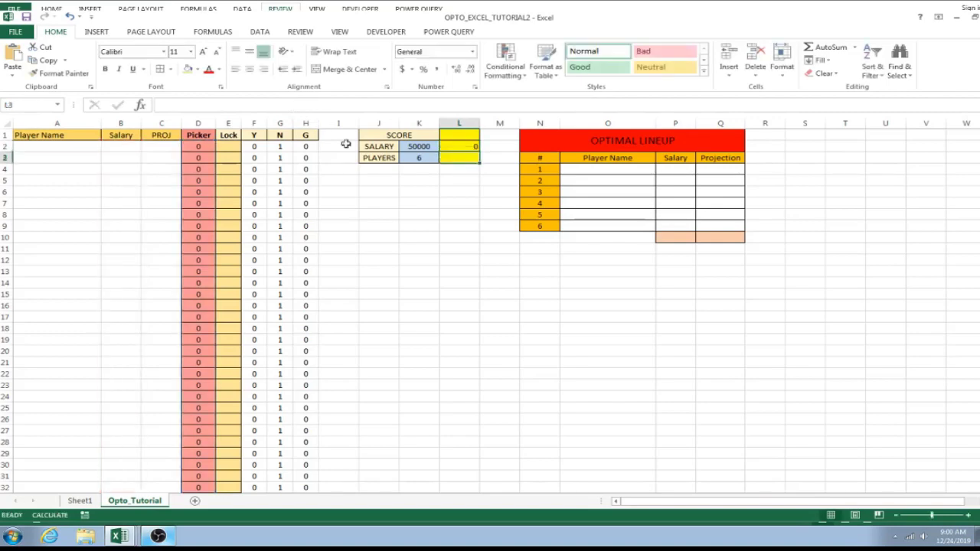
Step: Centre-align the result cells L1:L3
{"action": "left_click_drag", "start_coordinate": [459, 135], "coordinate": [458, 157]}
{"action": "left_click", "coordinate": [249, 69]}
{"action": "left_click", "coordinate": [410, 215]}
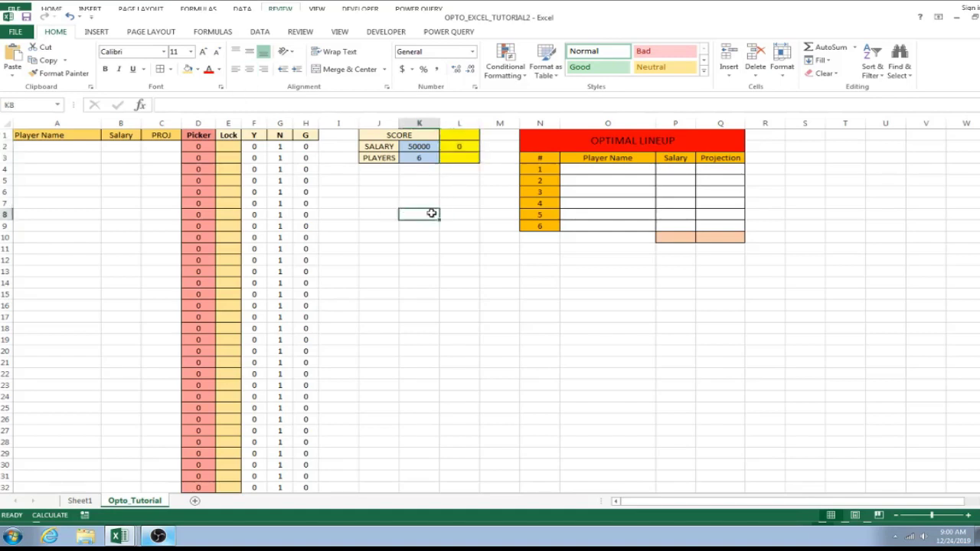
Step: Paste a copy of L2's SUMPRODUCT formula into the PLAYERS cell L3
{"action": "left_click", "coordinate": [459, 160]}
{"action": "left_click", "coordinate": [461, 145]}
{"action": "left_click_drag", "start_coordinate": [308, 113], "coordinate": [150, 113]}
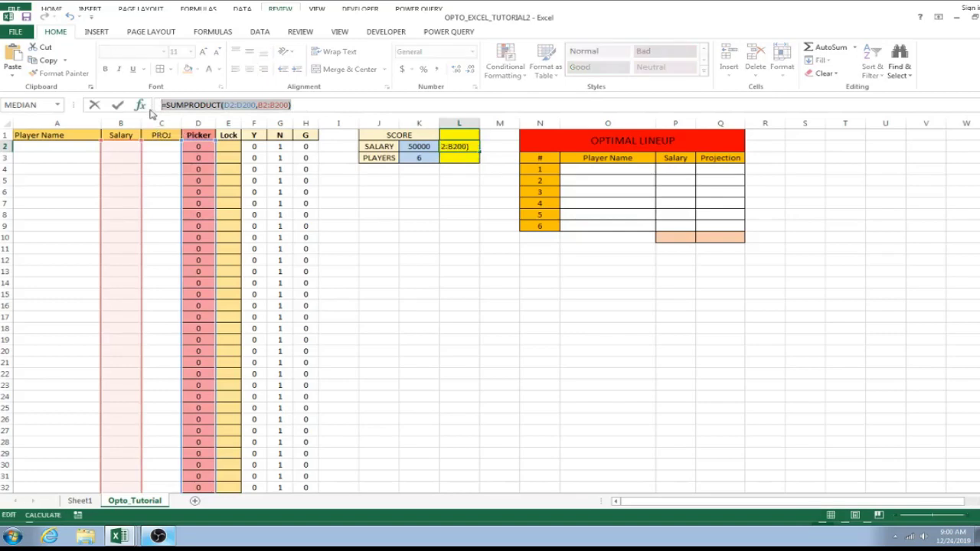
{"action": "key", "text": "Return"}
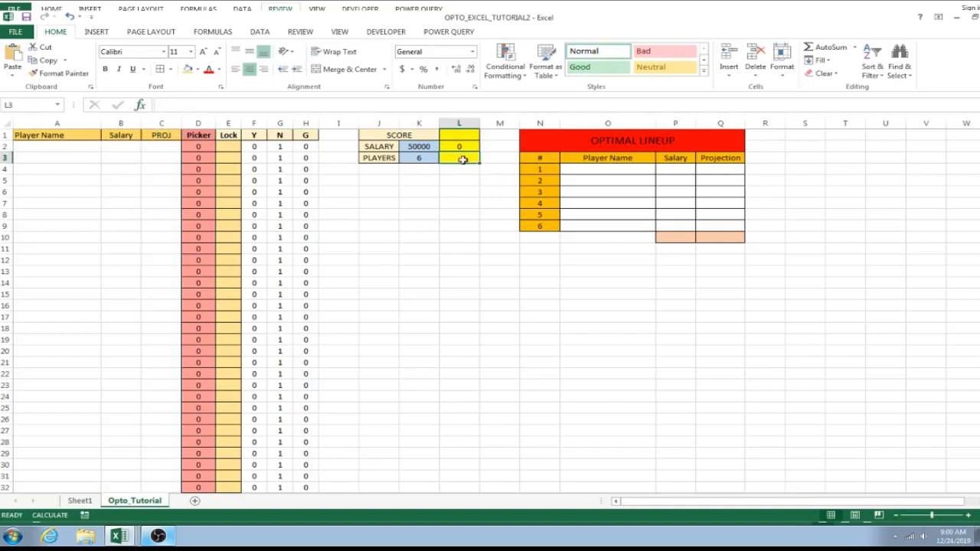
{"action": "left_click", "coordinate": [321, 107]}
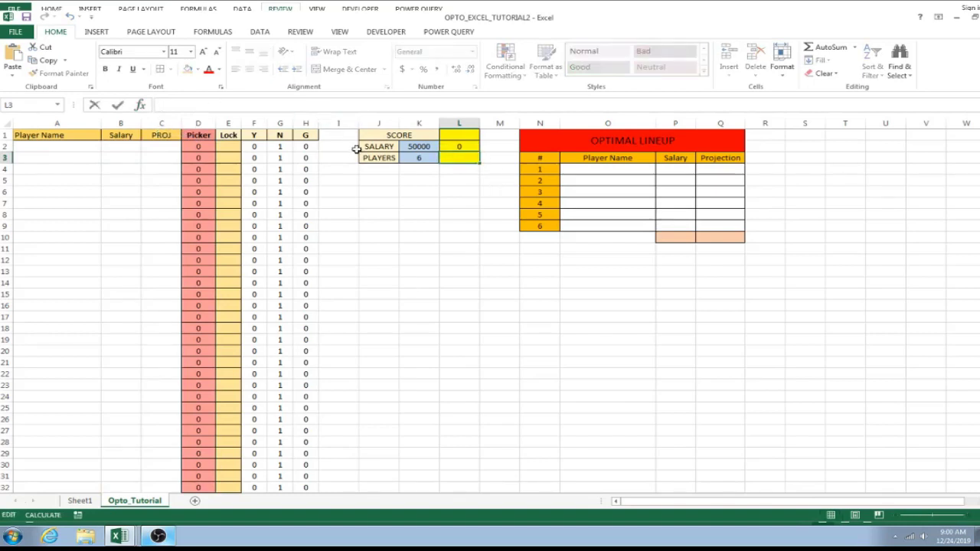
{"action": "key", "text": "ctrl+v"}
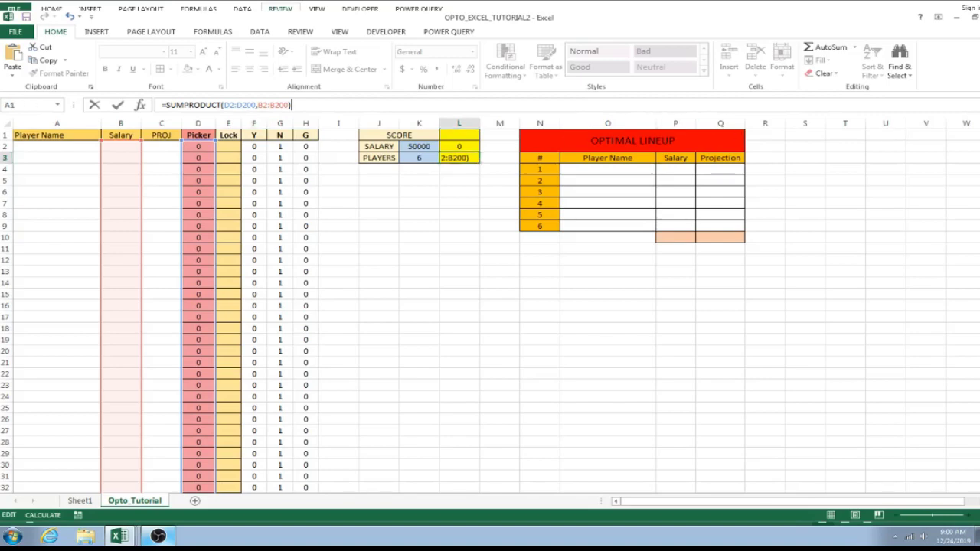
{"action": "key", "text": "ctrl+Return"}
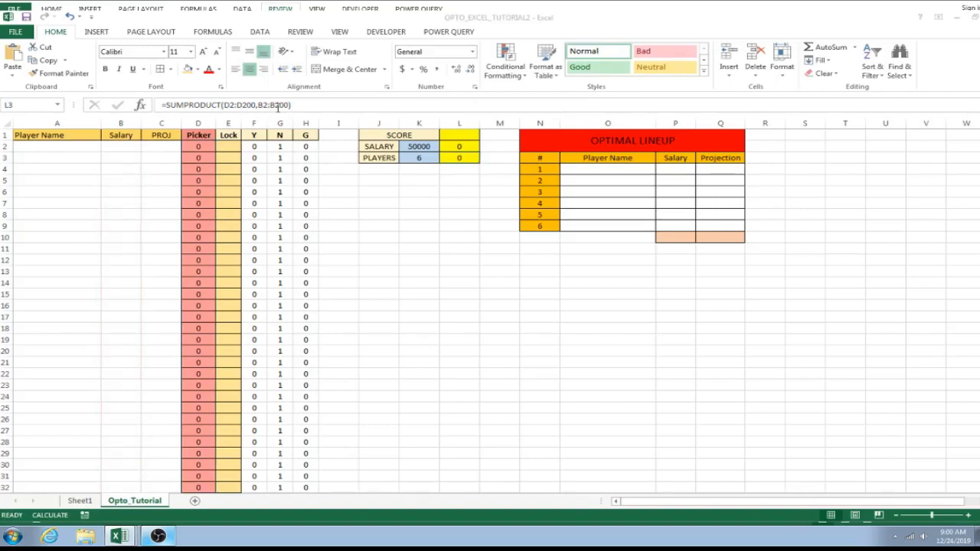
Step: Clear L3's pasted formula and type =SUM(D2:D200) in its place
{"action": "left_click_drag", "start_coordinate": [309, 104], "coordinate": [157, 105]}
{"action": "key", "text": "BackSpace"}
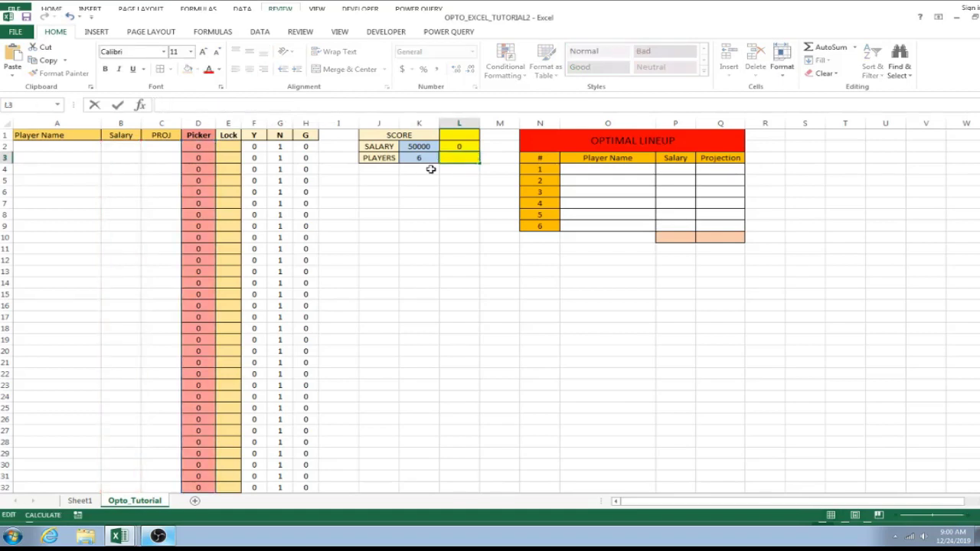
{"action": "left_click", "coordinate": [456, 158]}
{"action": "left_click", "coordinate": [301, 104]}
{"action": "type", "text": "="}
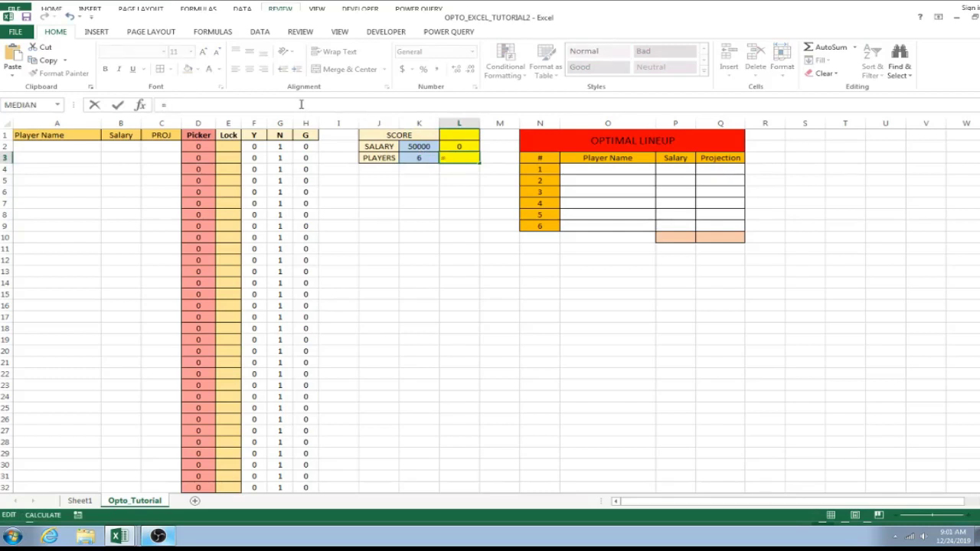
{"action": "type", "text": "SUM(D"}
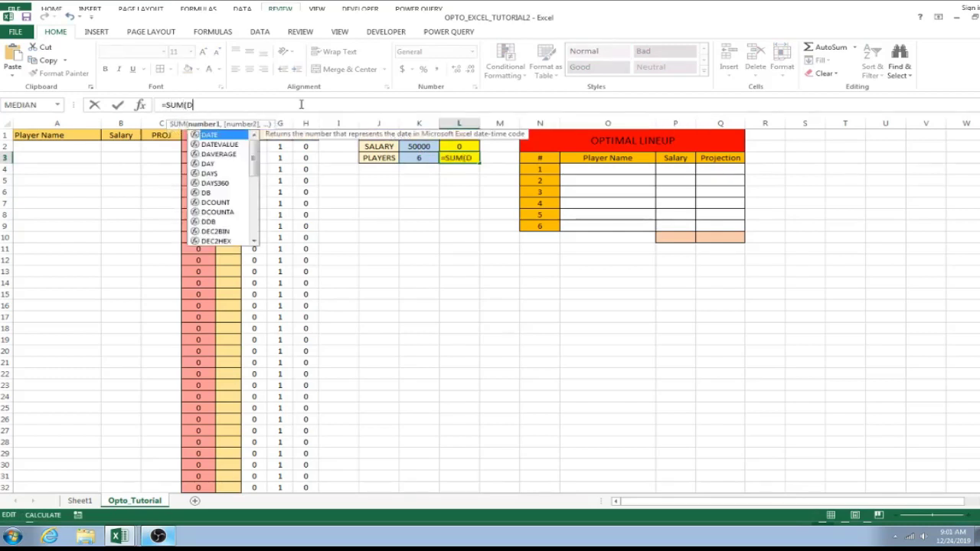
{"action": "type", "text": "2:D200)"}
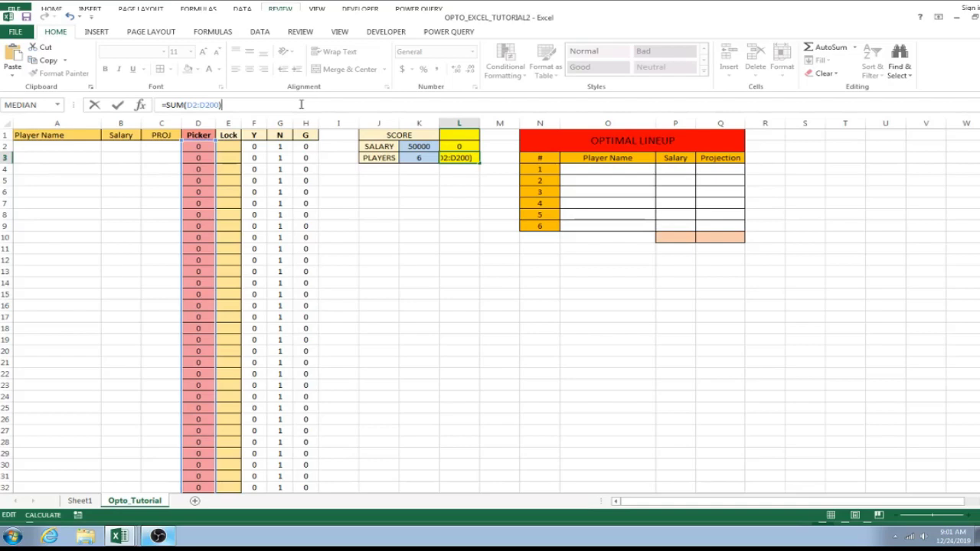
Step: Commit =SUM(D2:D200) in L3, then check the L1 and L2 formulas
{"action": "key", "text": "Return"}
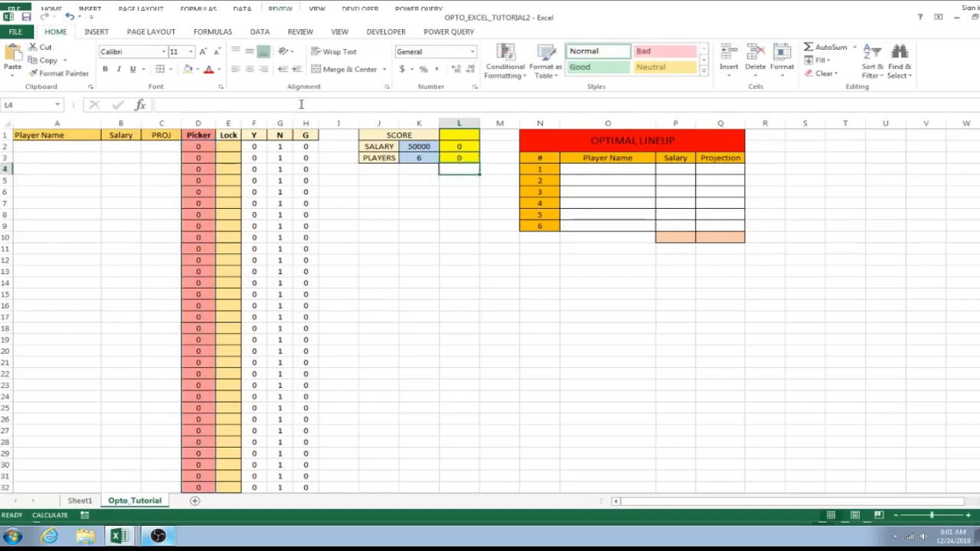
{"action": "left_click", "coordinate": [462, 136]}
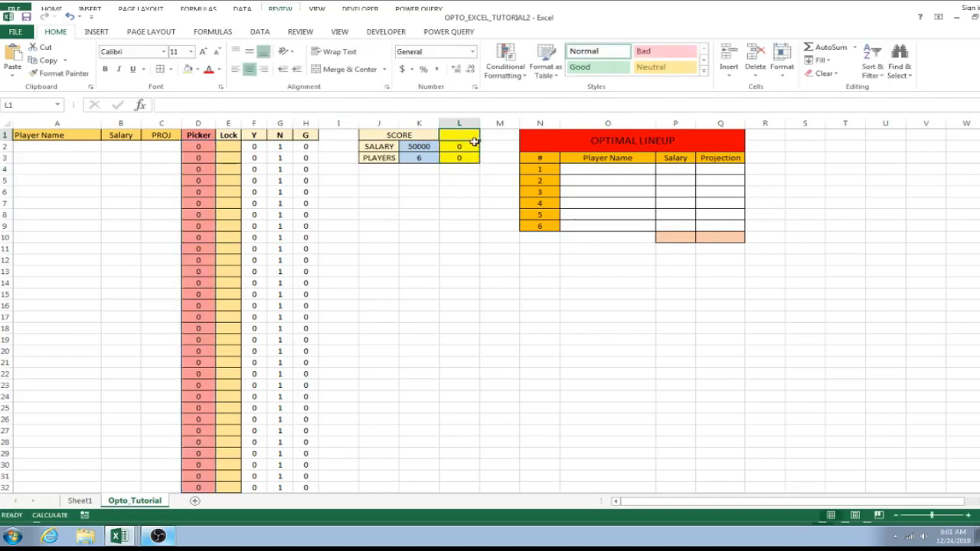
{"action": "left_click", "coordinate": [473, 143]}
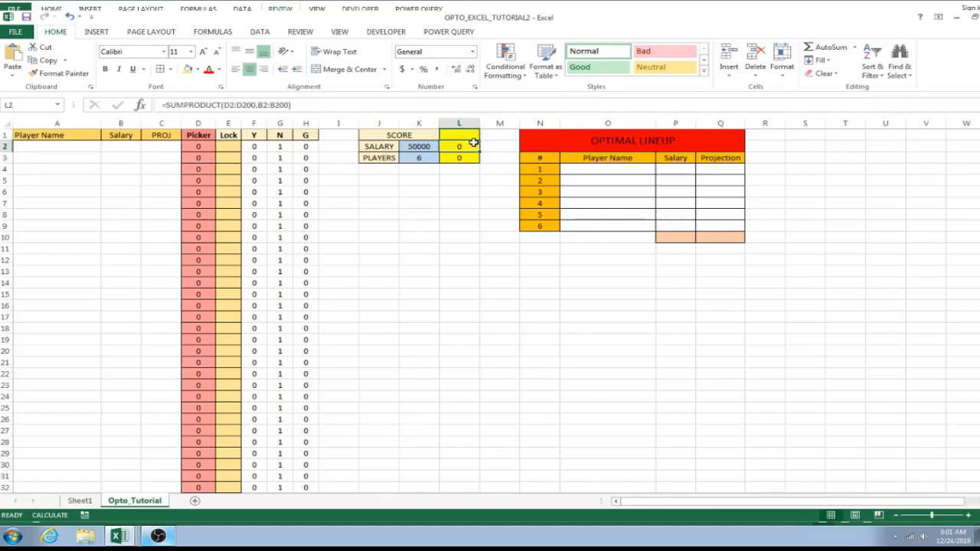
{"action": "left_click", "coordinate": [199, 122]}
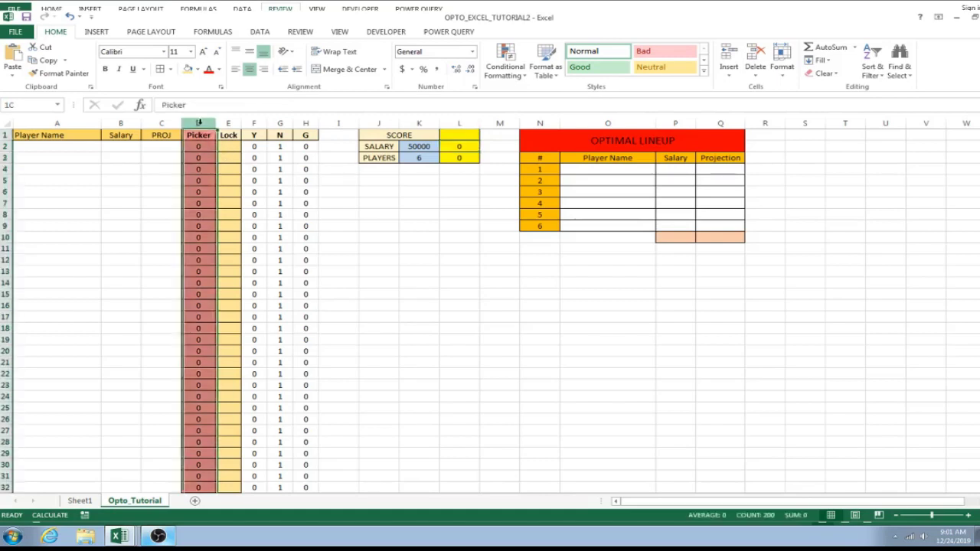
{"action": "left_click", "coordinate": [121, 122]}
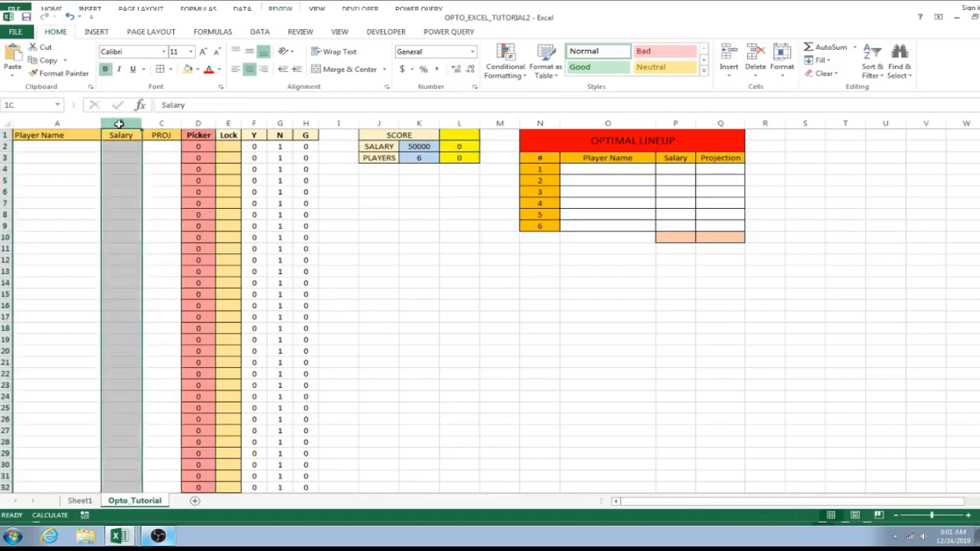
{"action": "left_click", "coordinate": [452, 146]}
{"action": "left_click", "coordinate": [460, 157]}
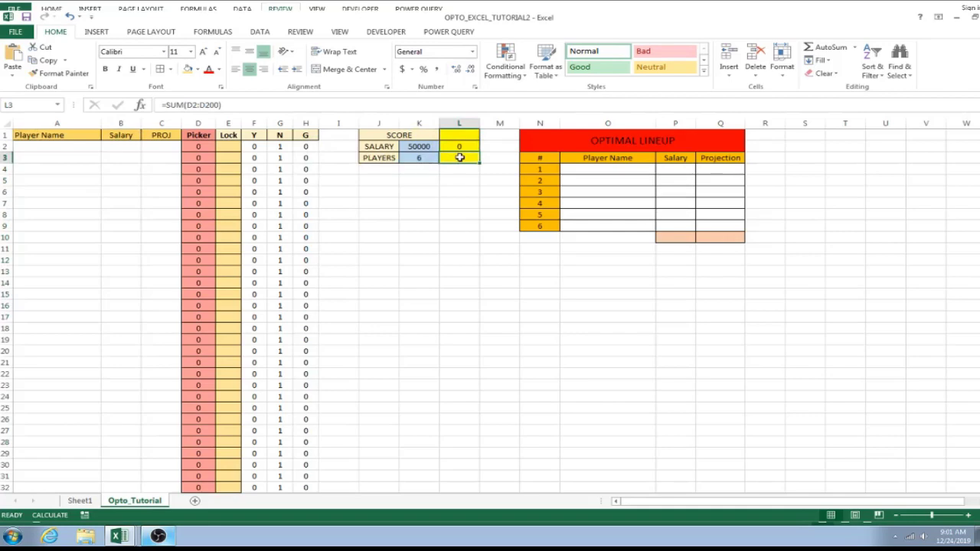
{"action": "left_click", "coordinate": [199, 122]}
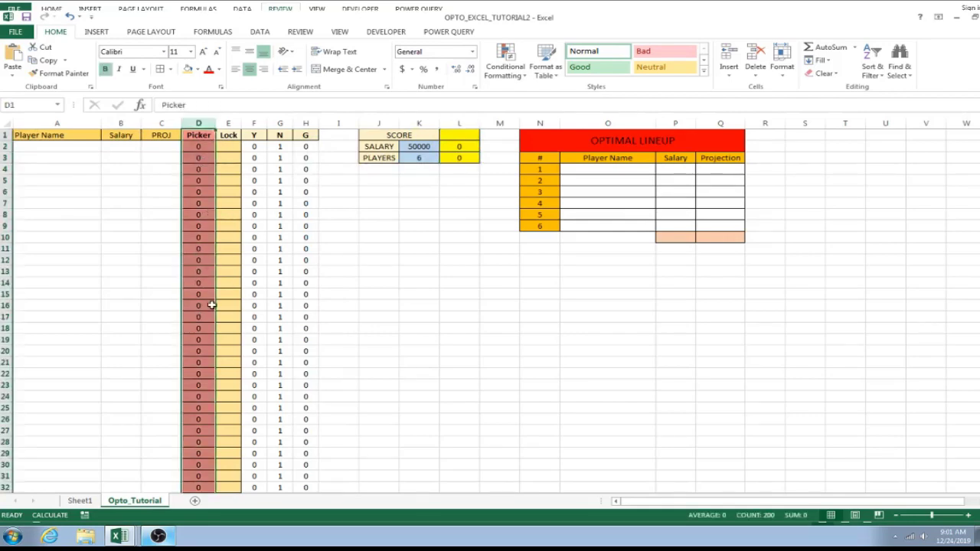
{"action": "left_click", "coordinate": [420, 185]}
{"action": "left_click", "coordinate": [459, 135]}
{"action": "left_click", "coordinate": [460, 146]}
{"action": "left_click", "coordinate": [459, 158]}
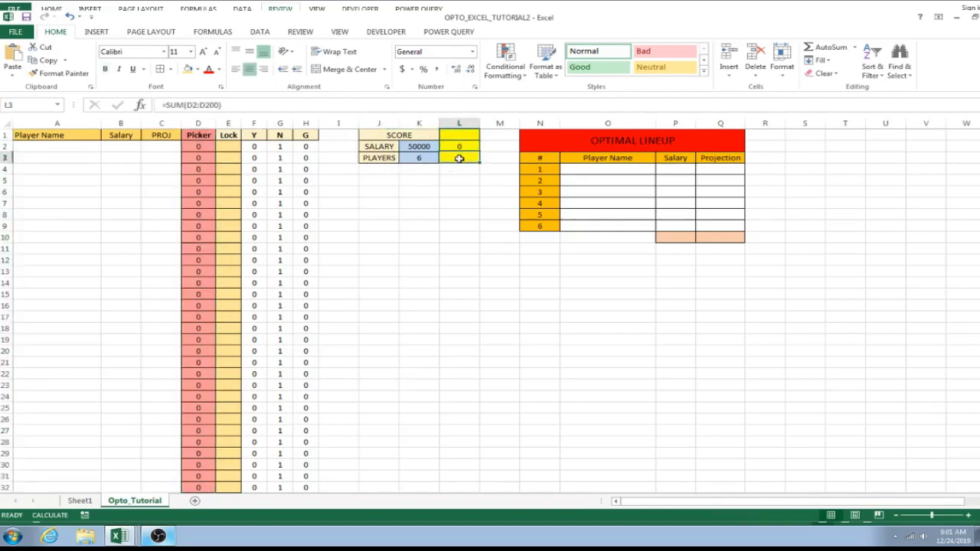
{"action": "left_click", "coordinate": [456, 181]}
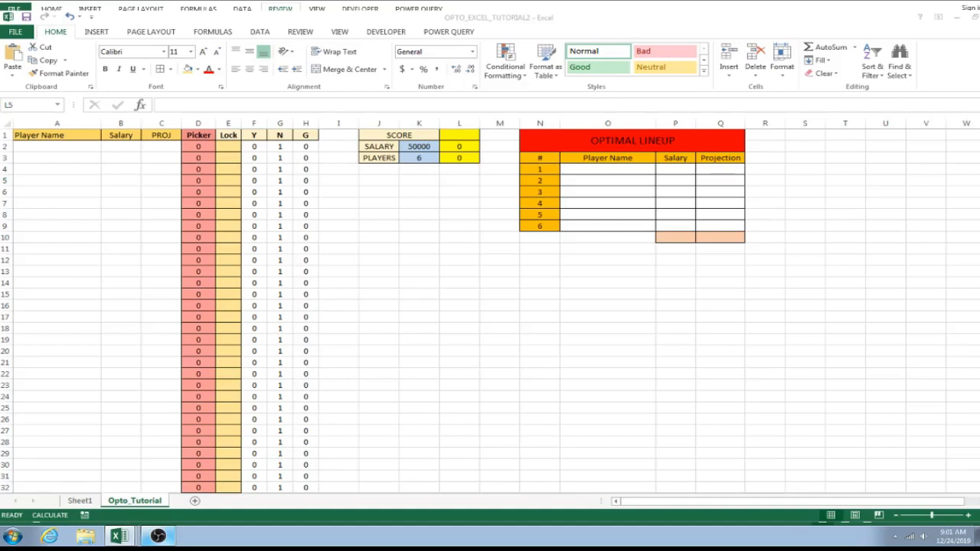
Step: Paste the copied golfer names, salaries and projections starting at A2, filling rows 2–36
{"action": "key", "text": "ctrl+c"}
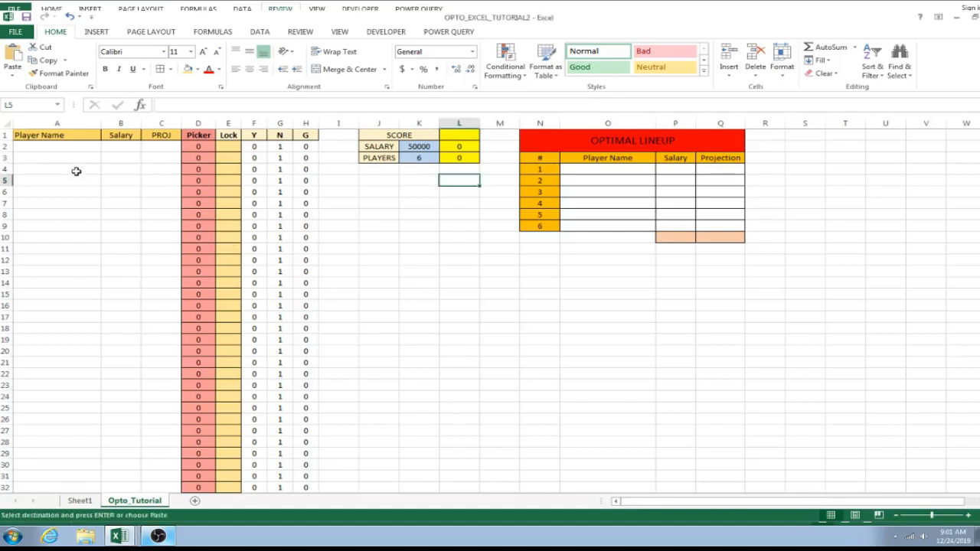
{"action": "left_click", "coordinate": [66, 146]}
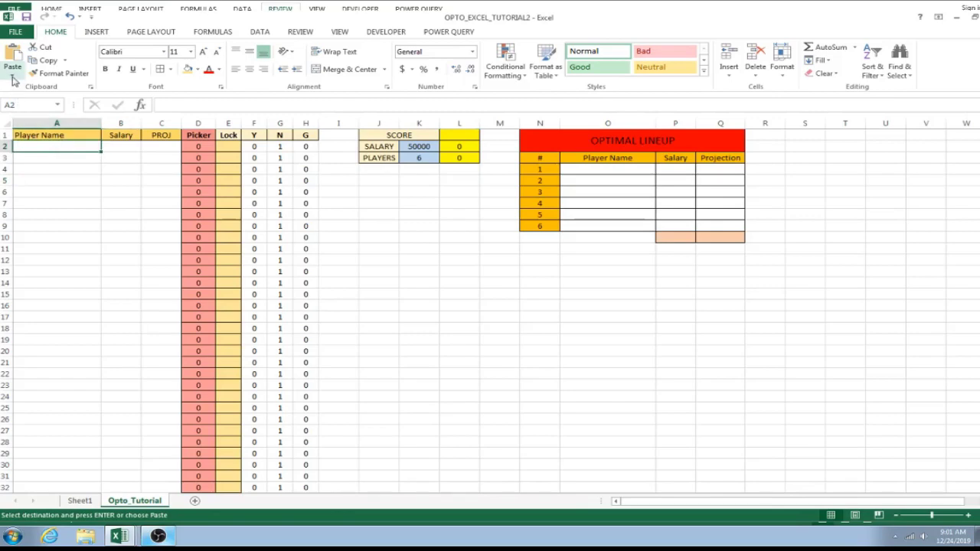
{"action": "key", "text": "ctrl+v"}
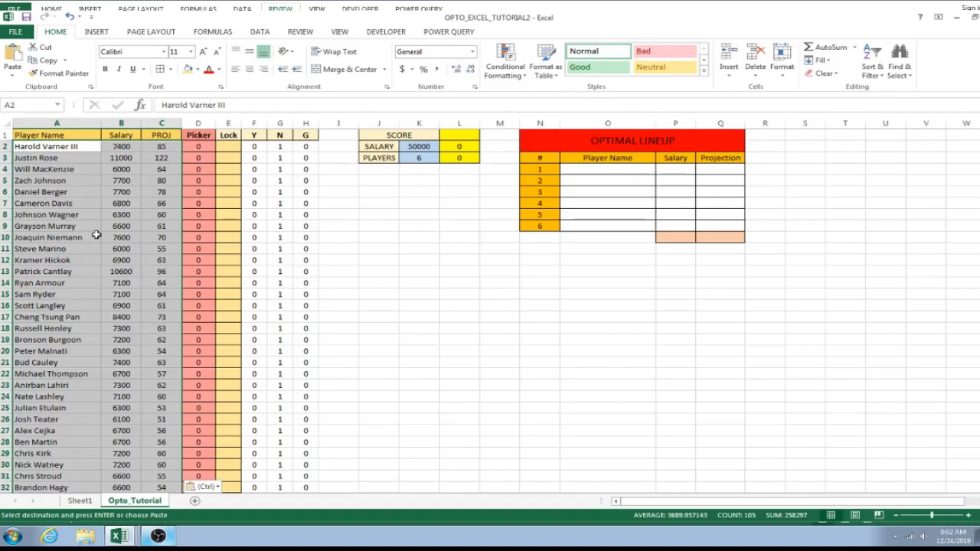
{"action": "scroll", "coordinate": [142, 271], "scroll_direction": "down", "scroll_amount": 2}
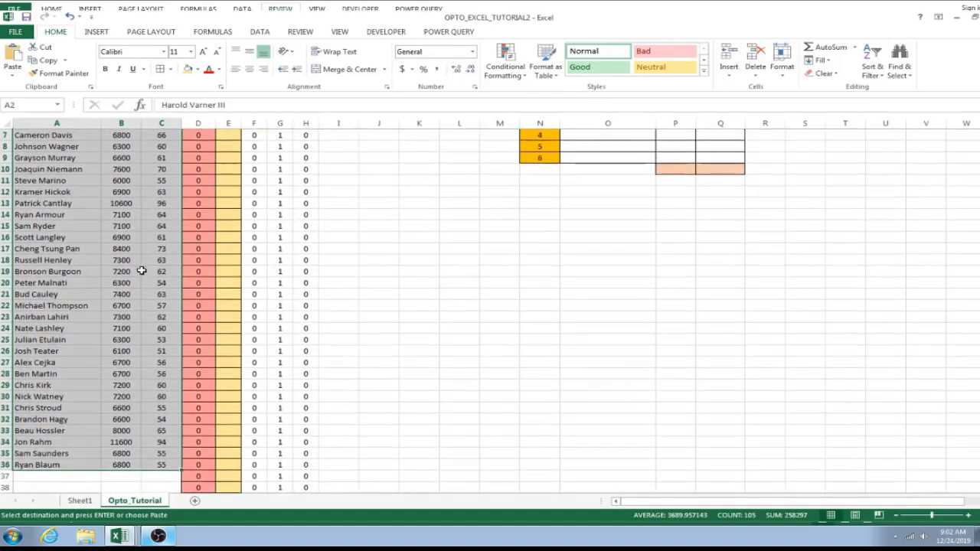
{"action": "scroll", "coordinate": [135, 270], "scroll_direction": "down", "scroll_amount": 1}
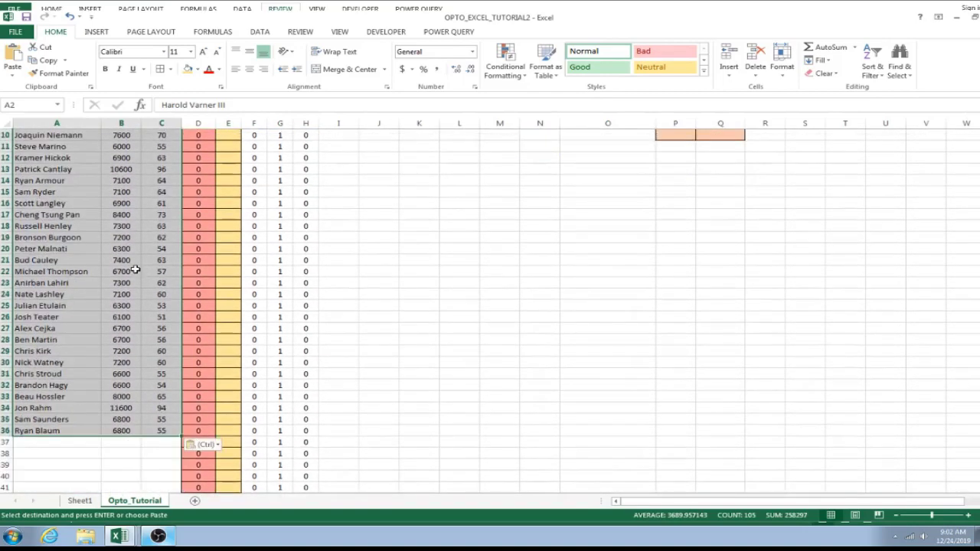
{"action": "scroll", "coordinate": [136, 269], "scroll_direction": "up", "scroll_amount": 3}
{"action": "scroll", "coordinate": [135, 269], "scroll_direction": "down", "scroll_amount": 3}
Step: Add a golfer in row 37 with salary 7000 and projection 99
{"action": "left_click", "coordinate": [55, 443]}
{"action": "type", "text": "J"}
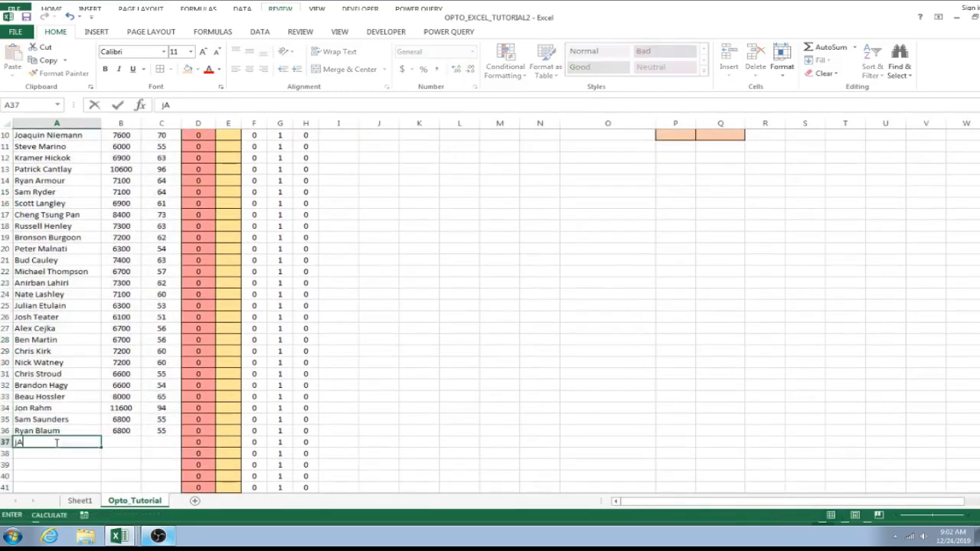
{"action": "type", "text": "ames Dick"}
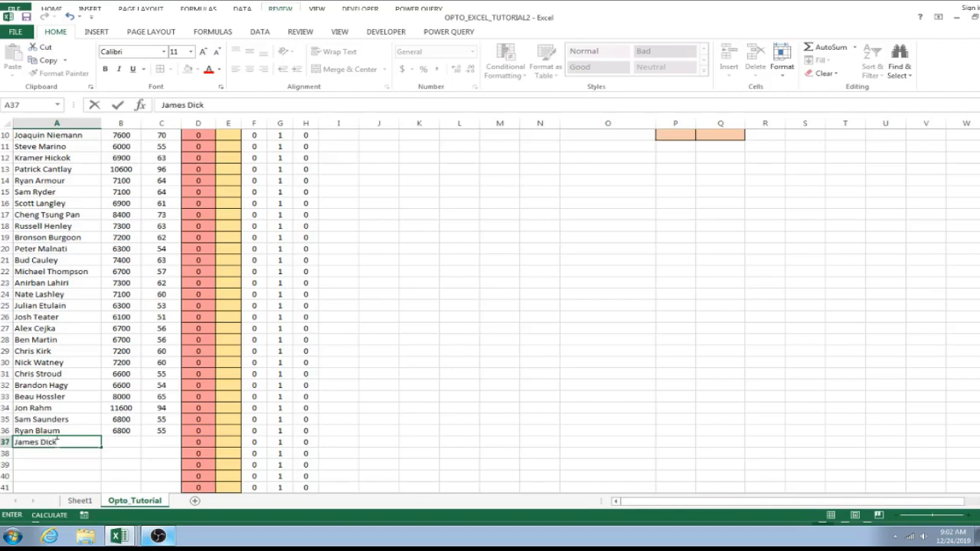
{"action": "type", "text": "enson"}
{"action": "key", "text": "Tab"}
{"action": "type", "text": "7000"}
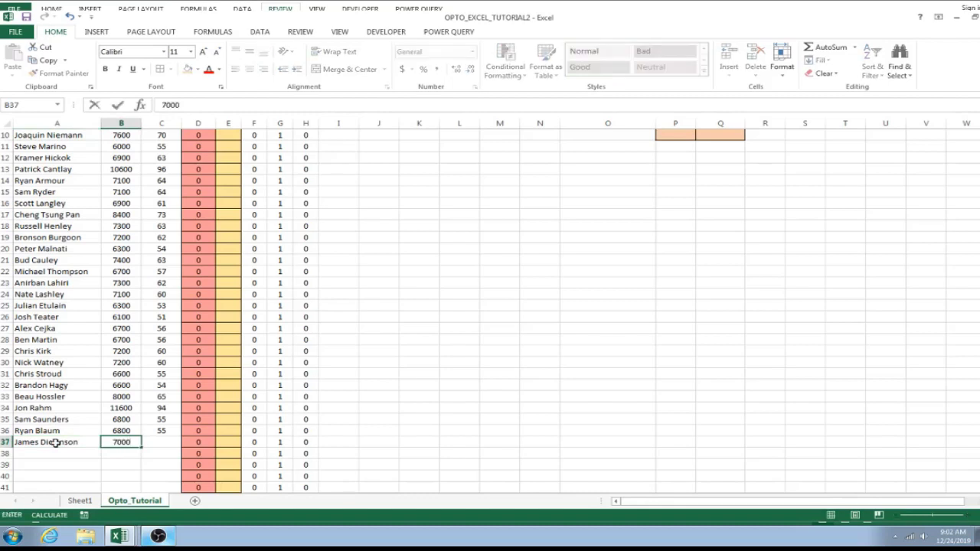
{"action": "key", "text": "Tab"}
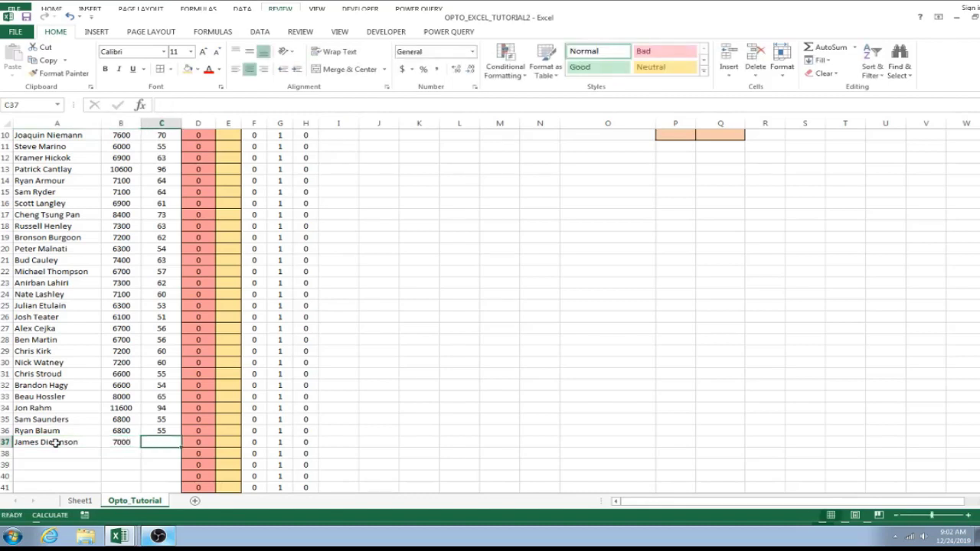
{"action": "type", "text": "99"}
{"action": "key", "text": "Tab"}
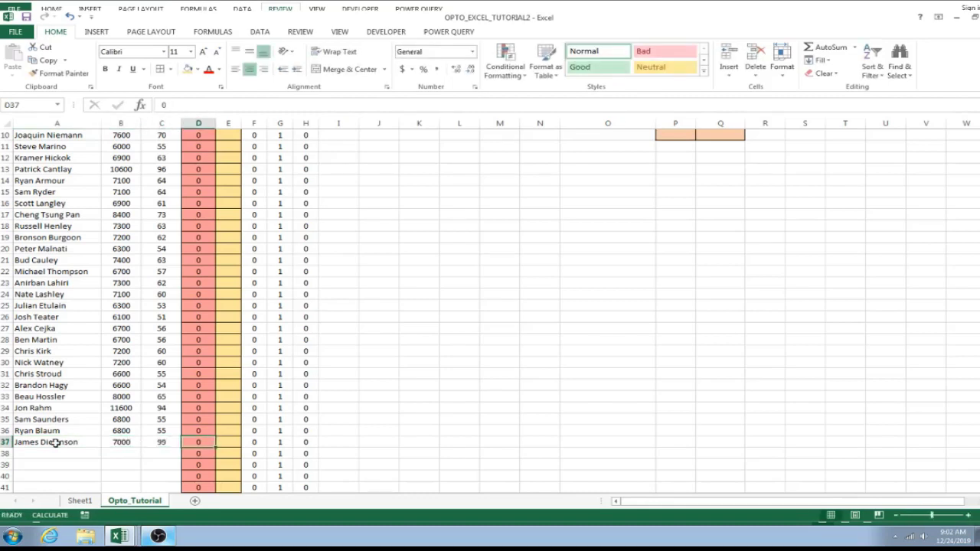
Step: Add another golfer in row 38 with salary 7000 and projection 35
{"action": "left_click", "coordinate": [61, 451]}
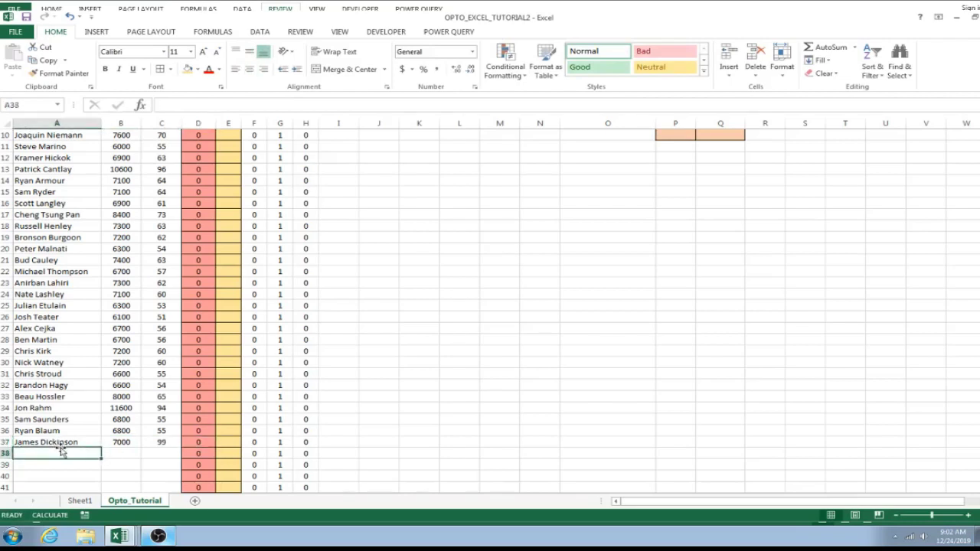
{"action": "type", "text": "Rob"}
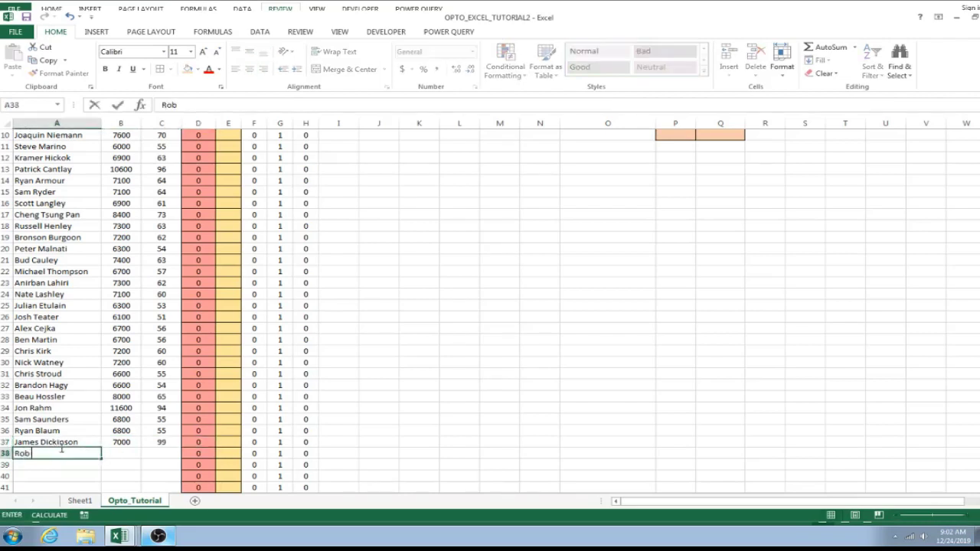
{"action": "type", "text": " Martino"}
{"action": "key", "text": "Tab"}
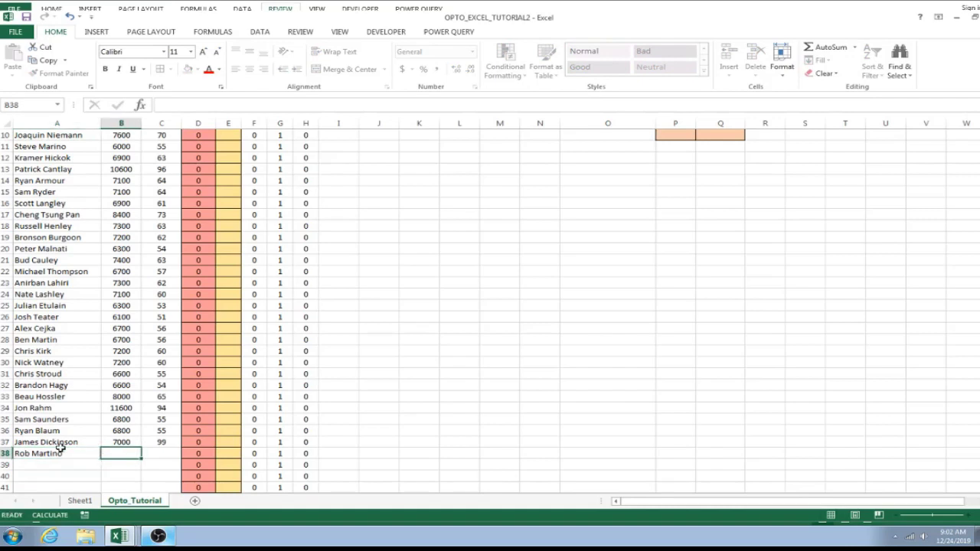
{"action": "type", "text": "7000"}
{"action": "key", "text": "Tab"}
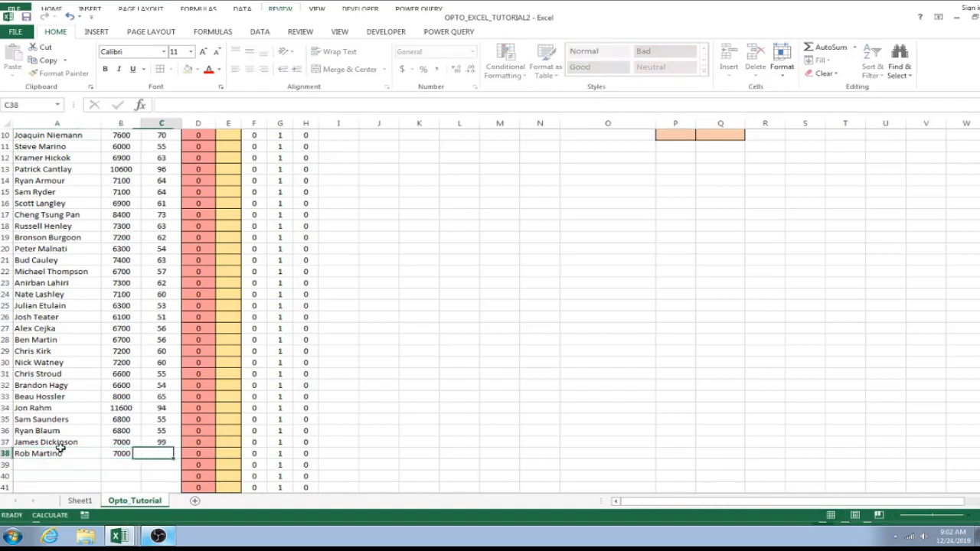
{"action": "type", "text": "35"}
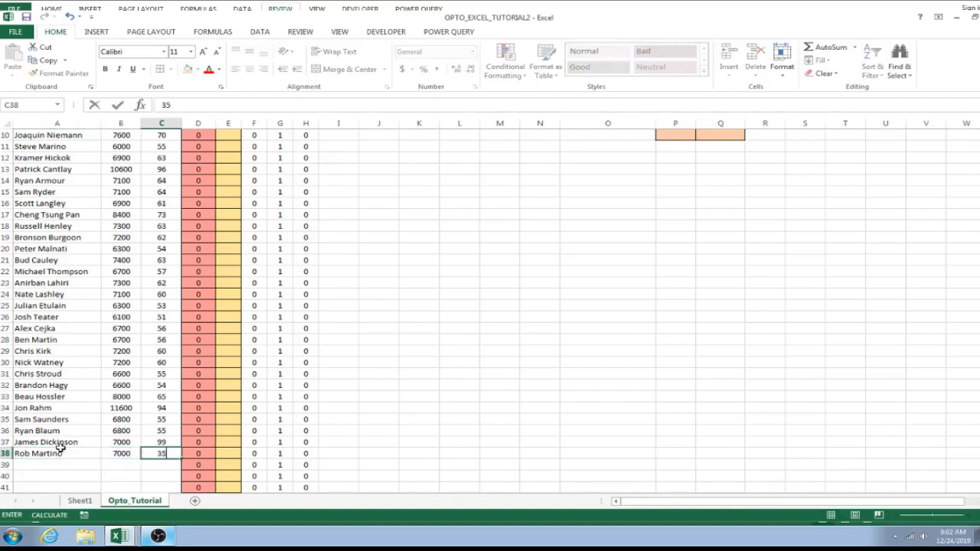
{"action": "key", "text": "Return"}
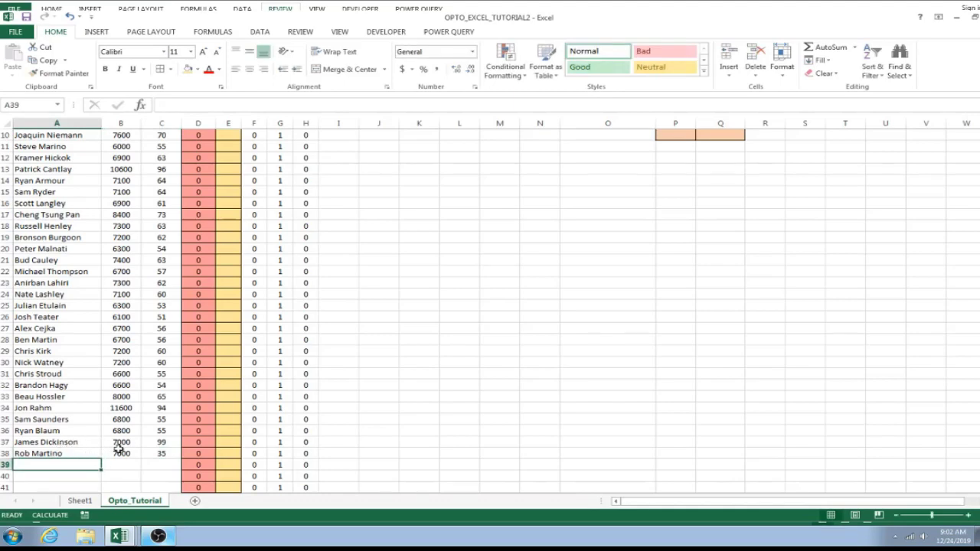
{"action": "scroll", "coordinate": [115, 448], "scroll_direction": "up", "scroll_amount": 3}
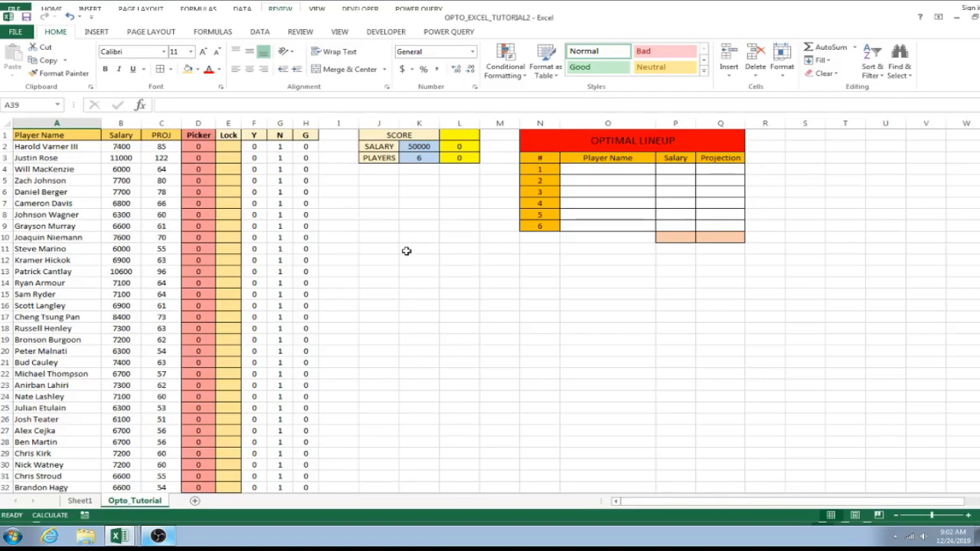
{"action": "left_click", "coordinate": [158, 536]}
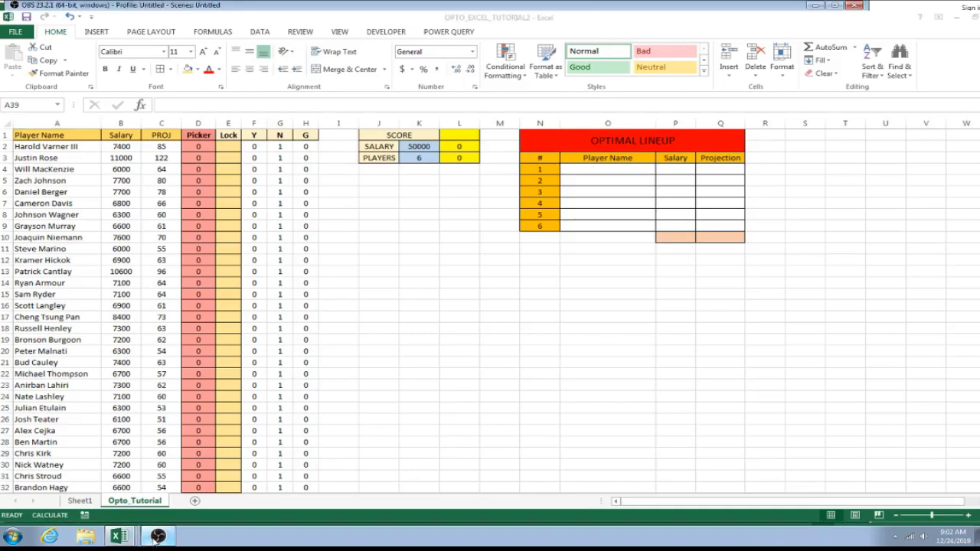
{"action": "left_click", "coordinate": [157, 537]}
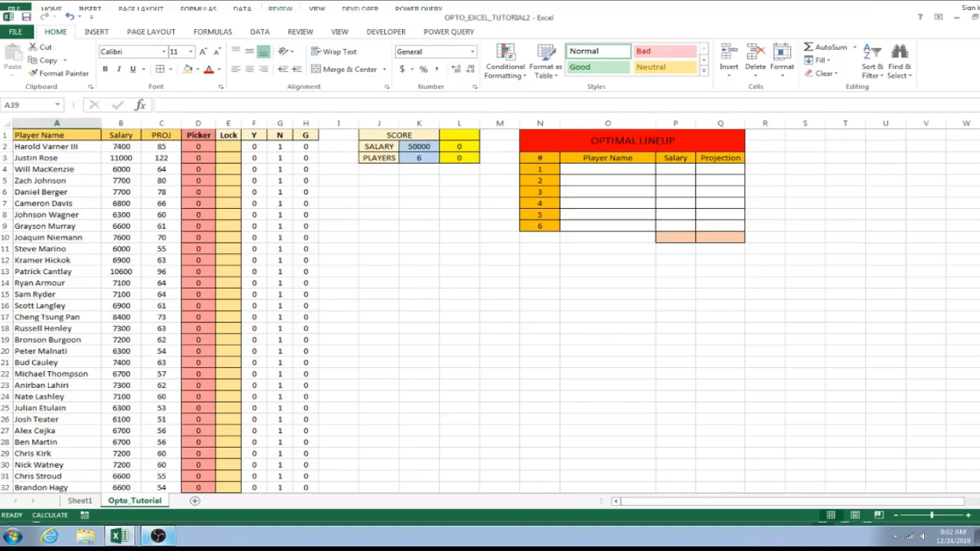
{"action": "left_click", "coordinate": [160, 538]}
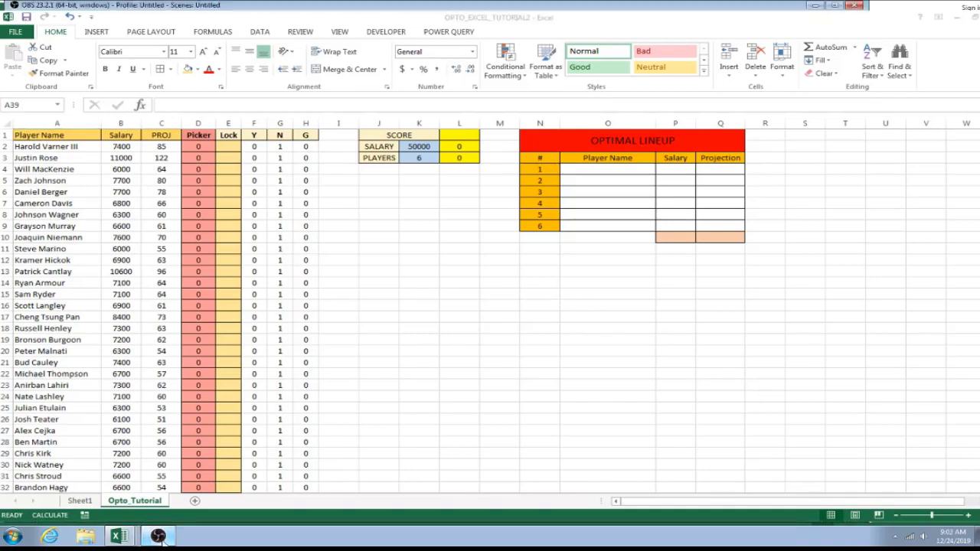